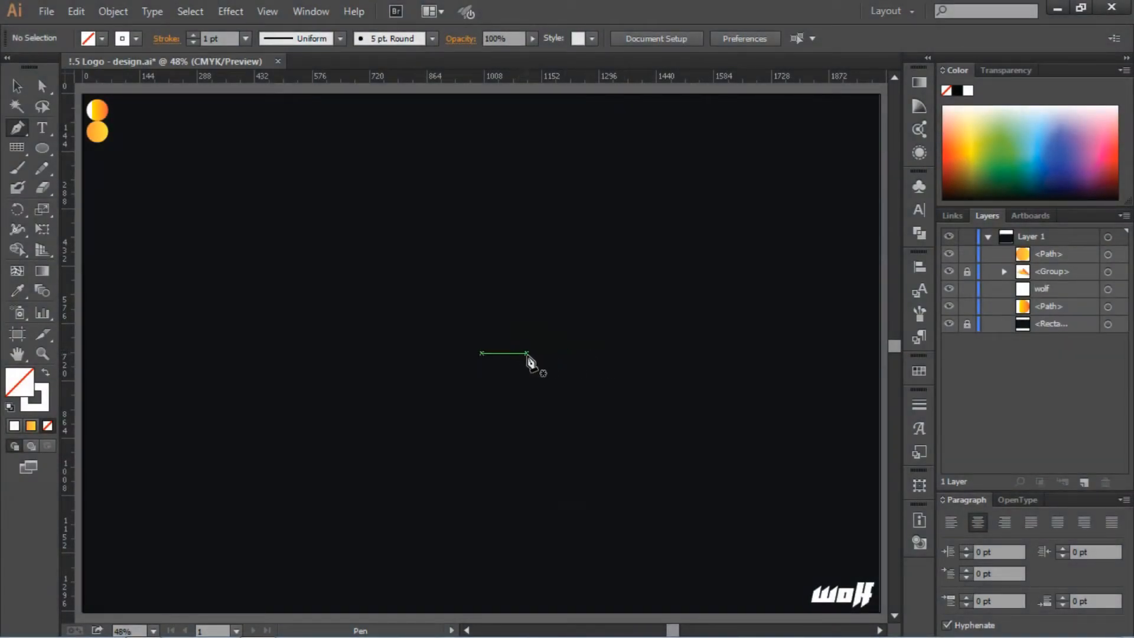
Draw a closed angular outline about 433 px wide and 232 px high with the Pen tool, with a pointed peak and a stepped lower-left side
drag(524, 353, 355, 308)
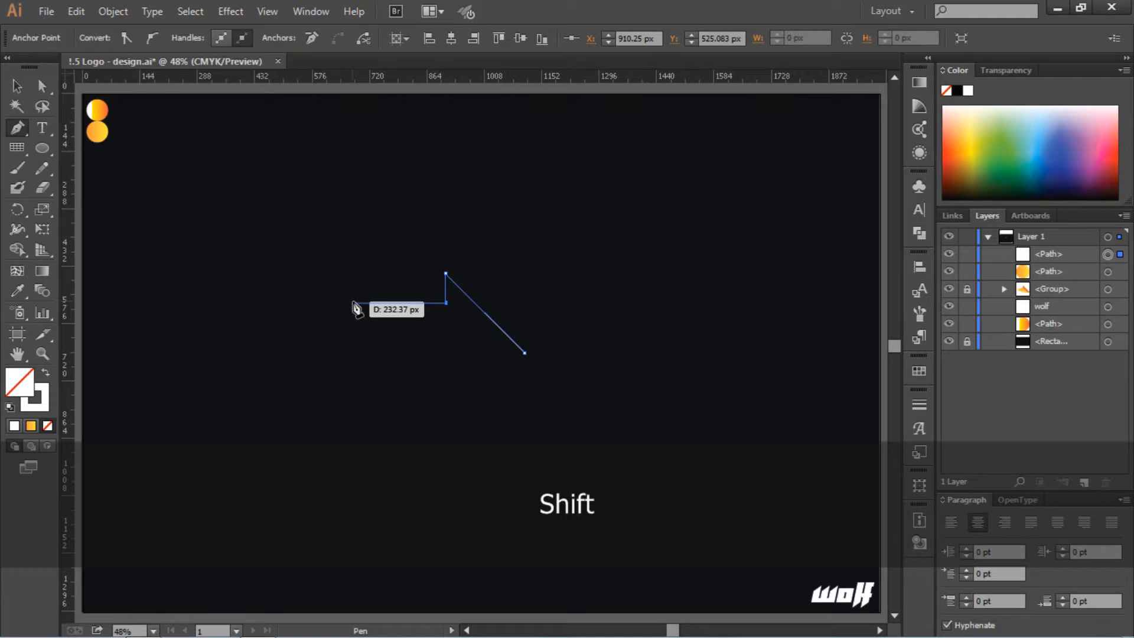
click(353, 303)
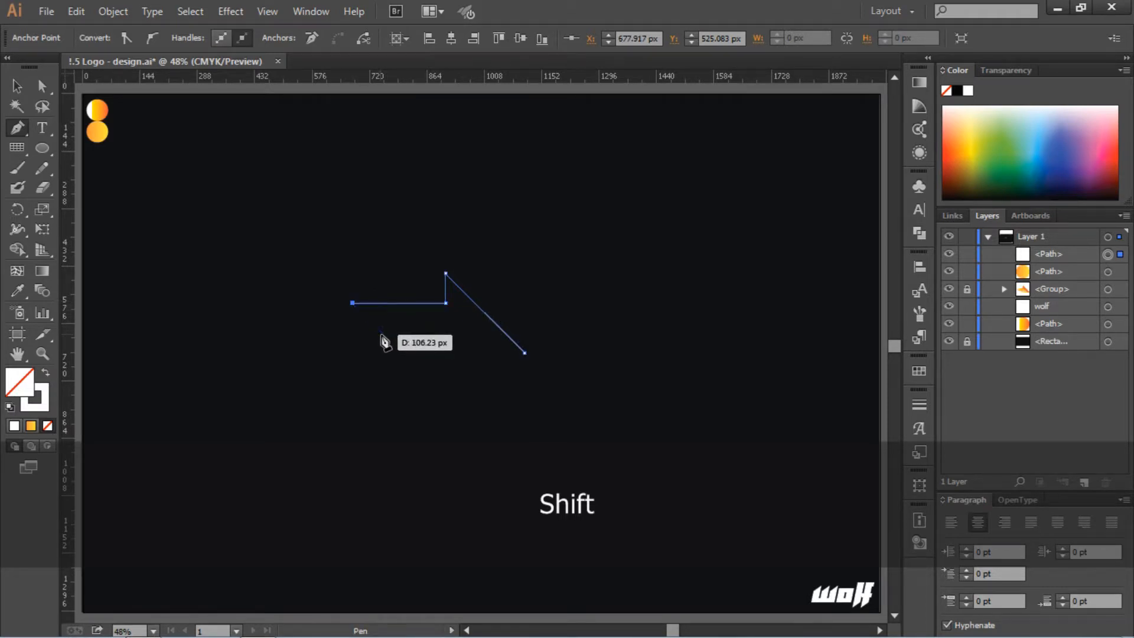
click(382, 332)
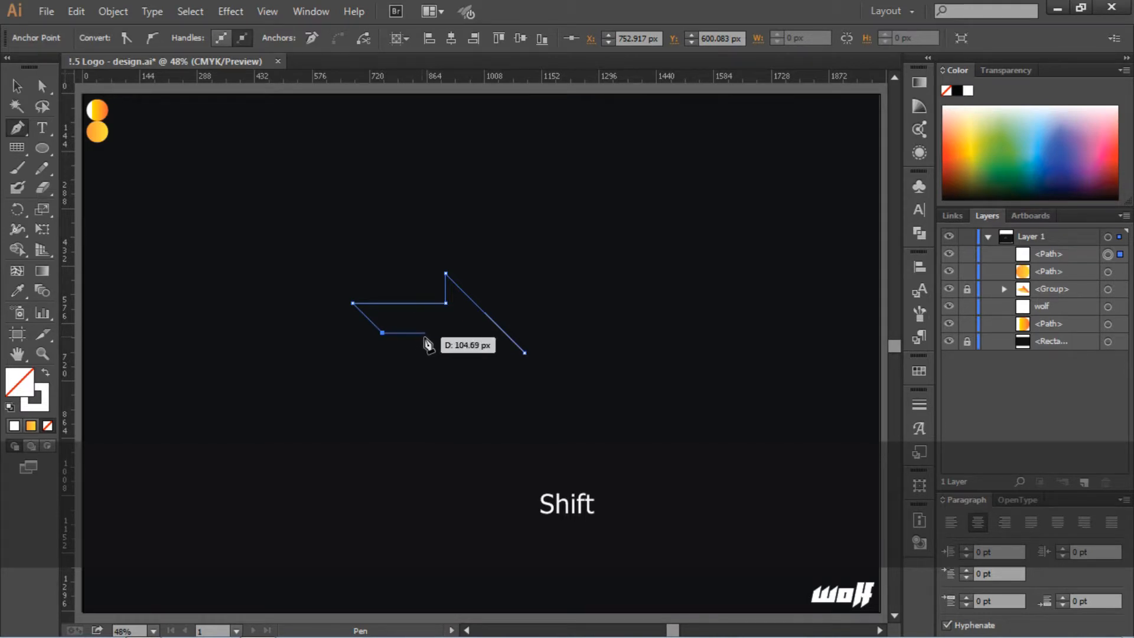
click(428, 333)
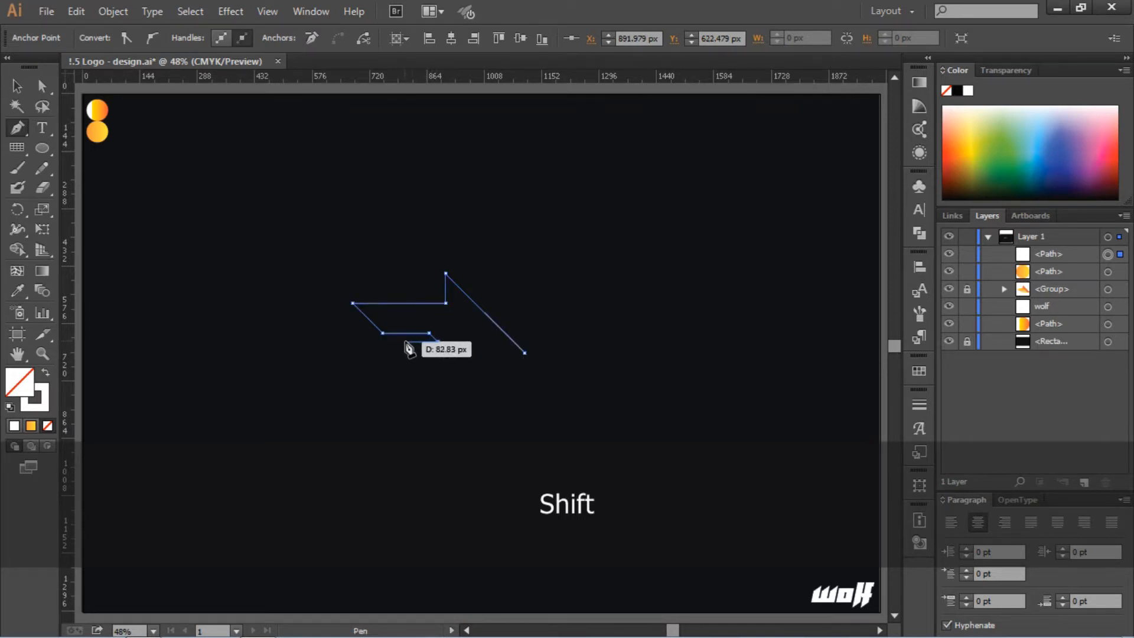
click(403, 342)
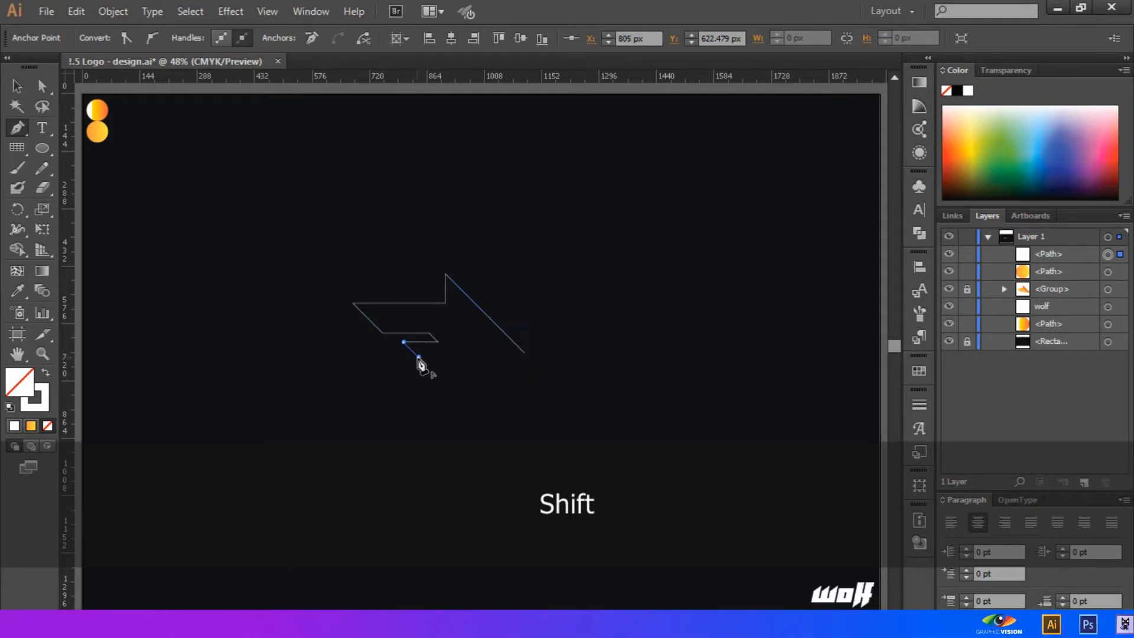
click(418, 356)
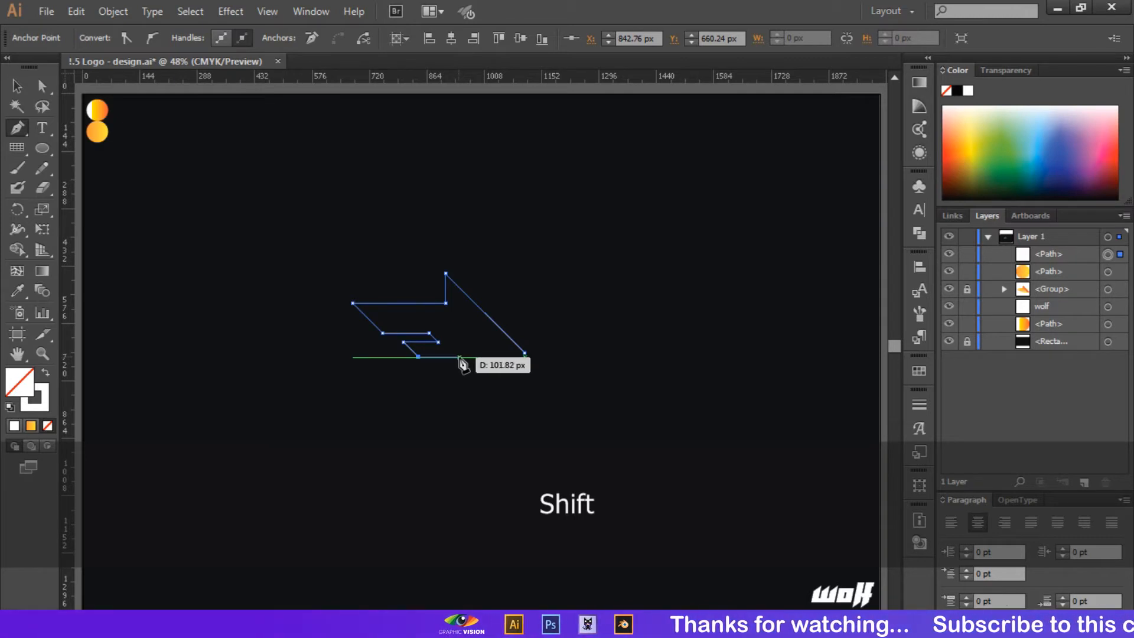
click(457, 357)
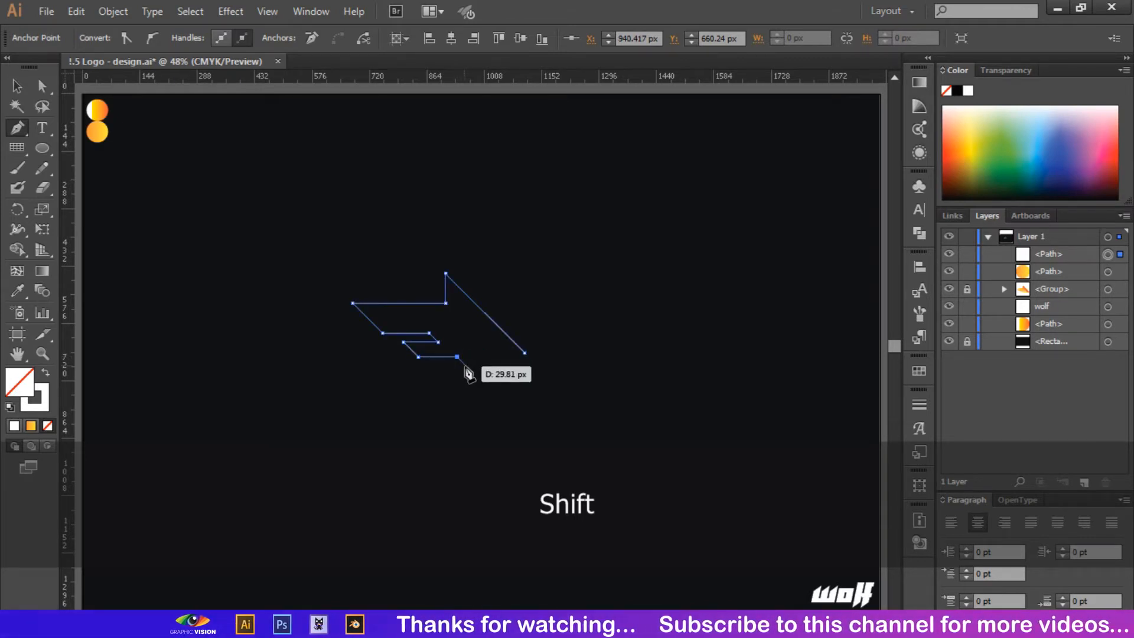
click(466, 365)
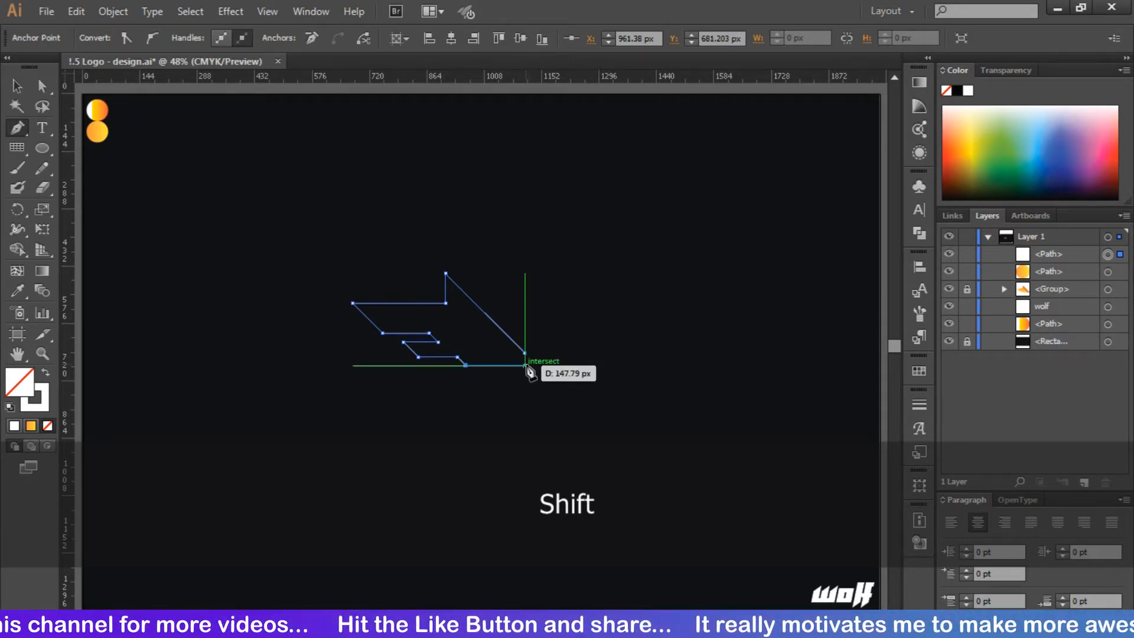
click(525, 353)
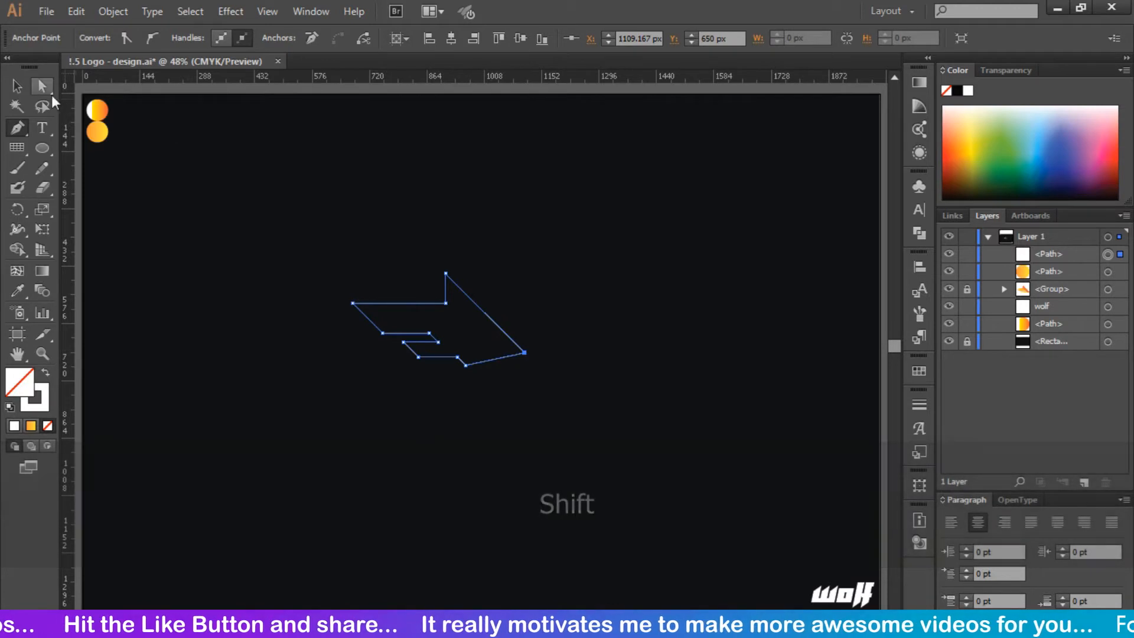
Move the two anchors of the notch's lower edge diagonally up and left to narrow the notch in the outline
click(43, 88)
key(ctrl+equal)
key(ctrl+equal)
key(ctrl+equal)
key(ctrl+equal)
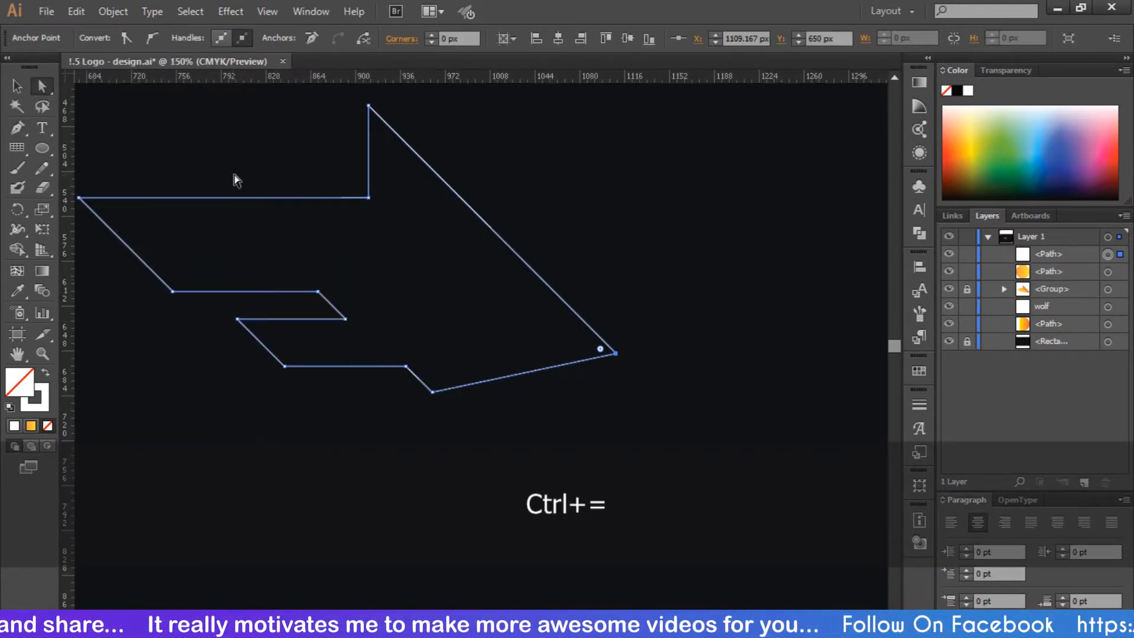
click(238, 319)
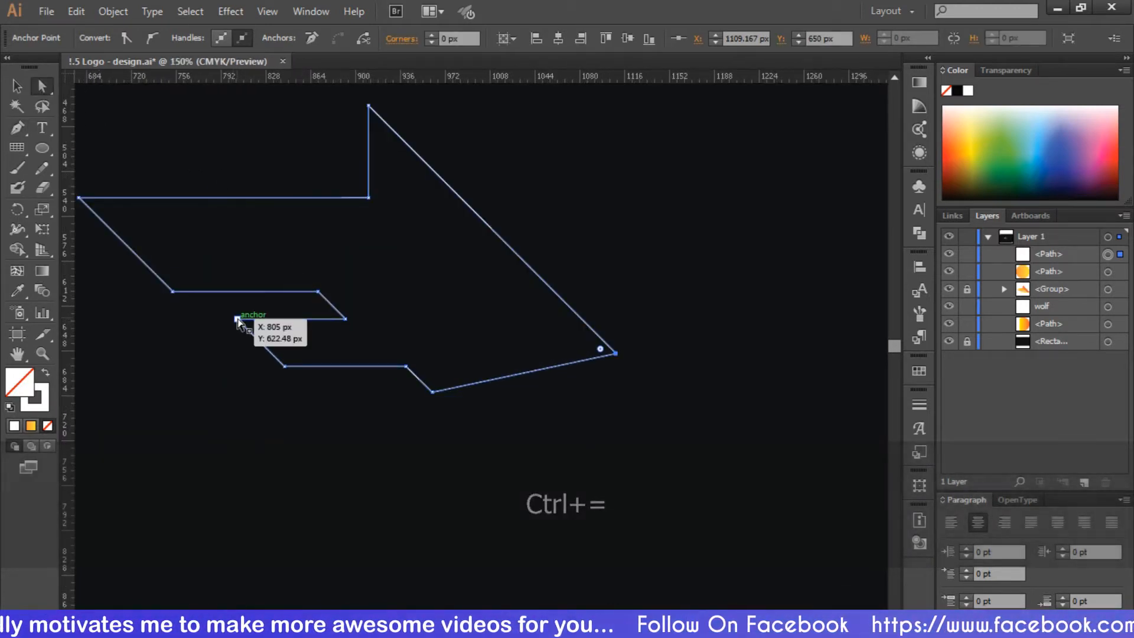
shift+click(345, 319)
drag(346, 318, 333, 314)
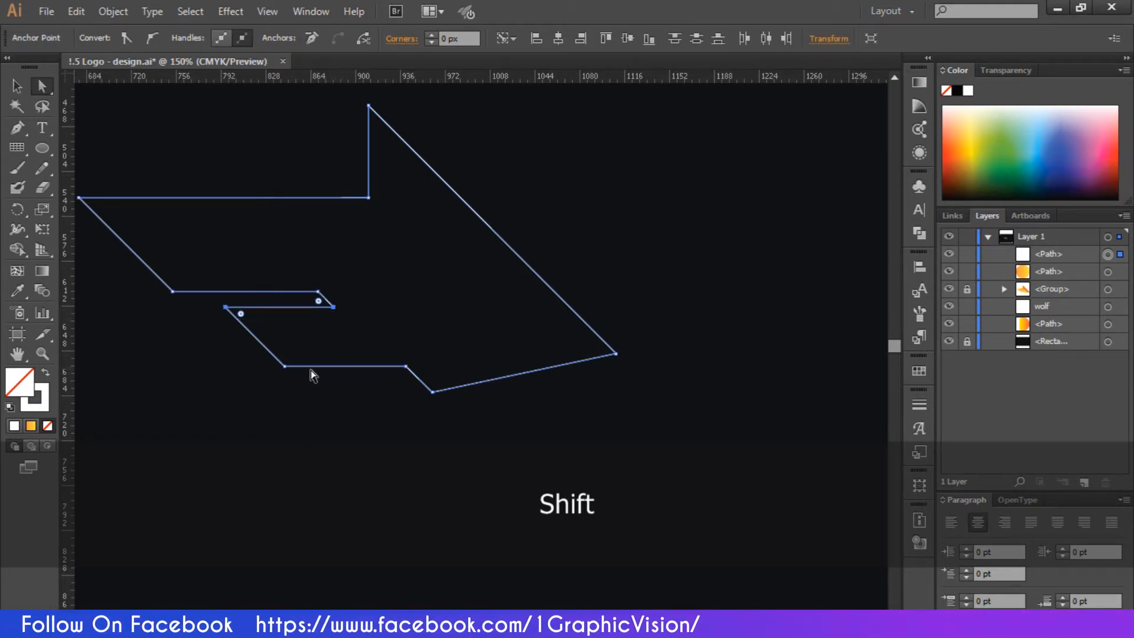
Move both anchors of the horizontal edge beneath the notch diagonally up and left to make the lower prong slimmer
click(286, 367)
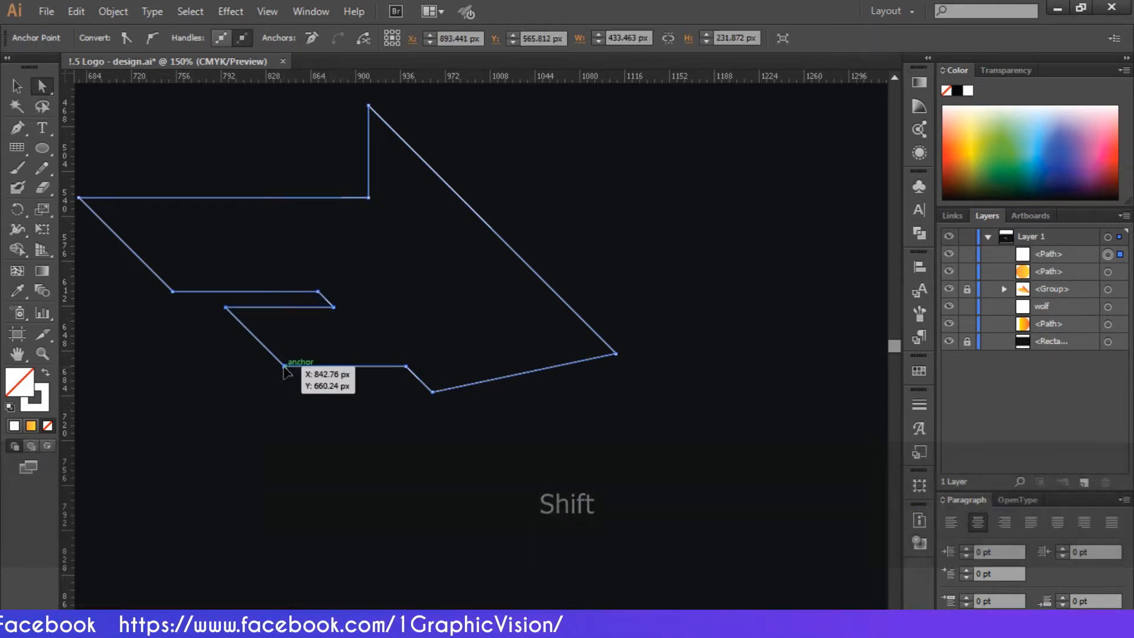
shift+click(406, 366)
drag(406, 367, 387, 351)
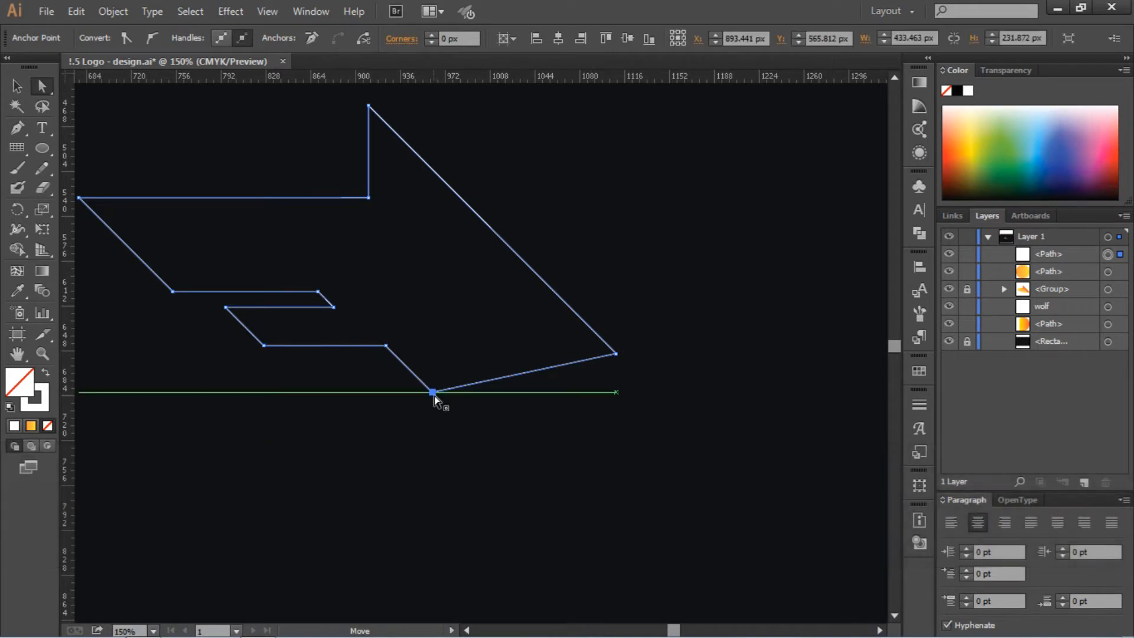
Move the outline's two lowest anchors diagonally until its bottom edge is horizontal at a Y position of about 665 px
drag(433, 393, 407, 379)
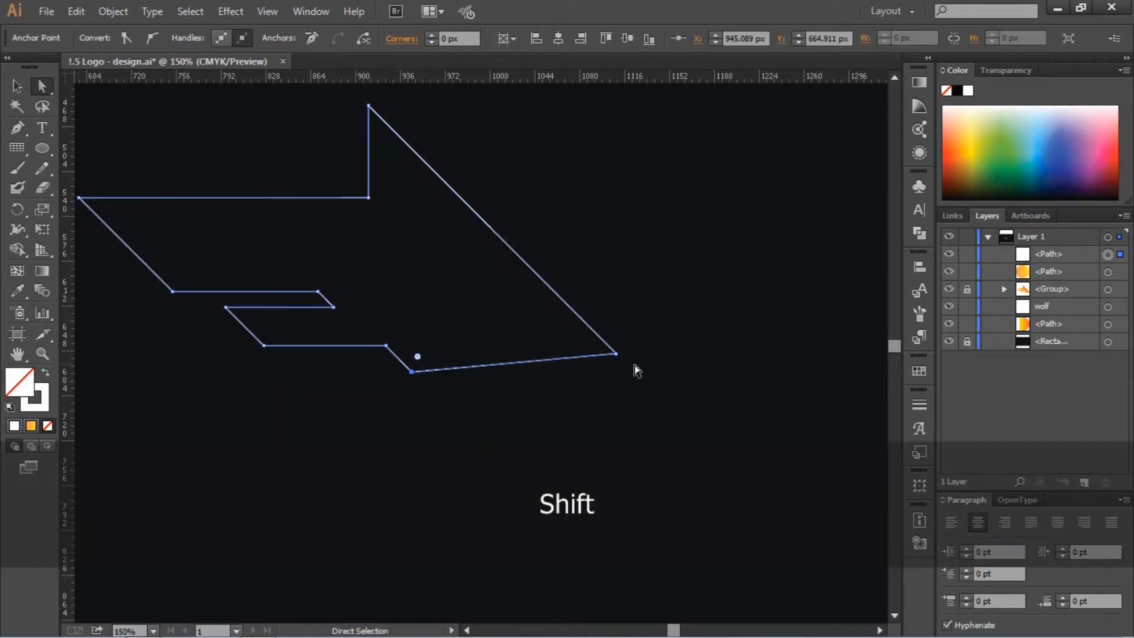
drag(615, 356, 636, 374)
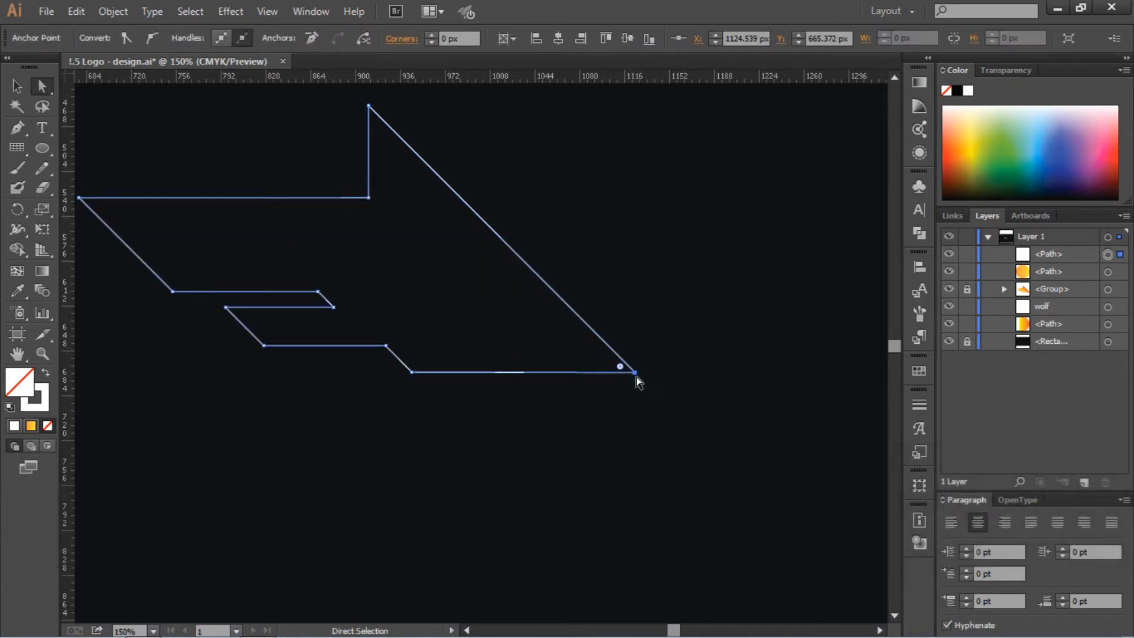
mouse_move(636, 378)
mouse_down()
mouse_move(602, 356)
mouse_move(614, 349)
mouse_move(633, 380)
mouse_up()
drag(724, 361, 732, 357)
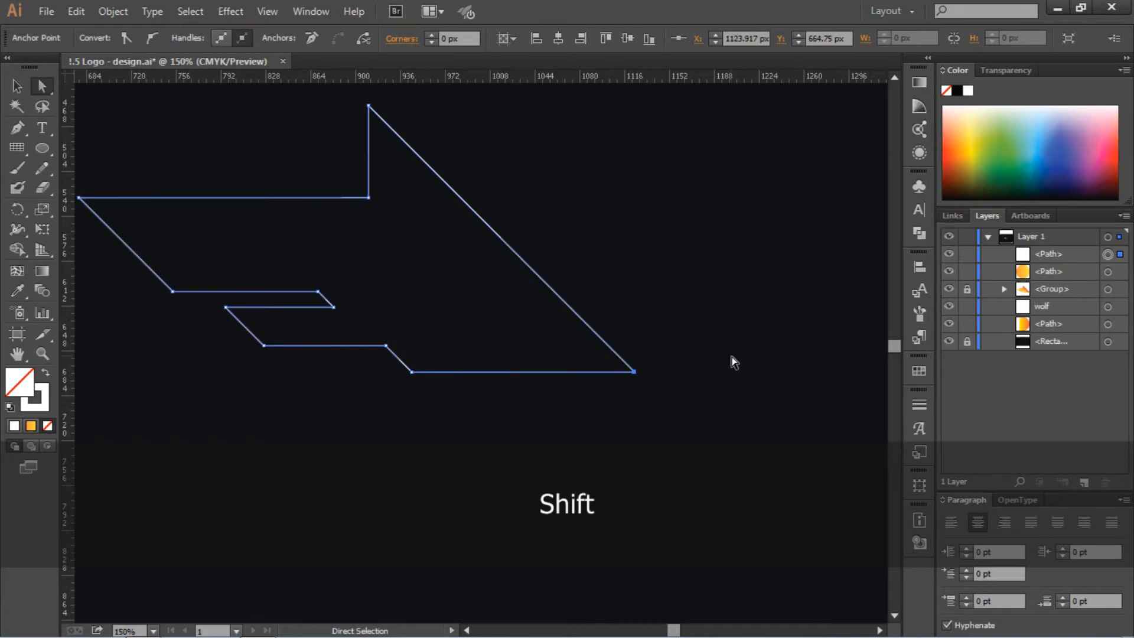
click(732, 356)
Draw a closed Pen band along the outline's upper and right edges, with inner edges about 218 px horizontally and 151 px diagonally
scroll(711, 352, left, 5)
scroll(674, 349, up, 3)
scroll(542, 361, left, 3)
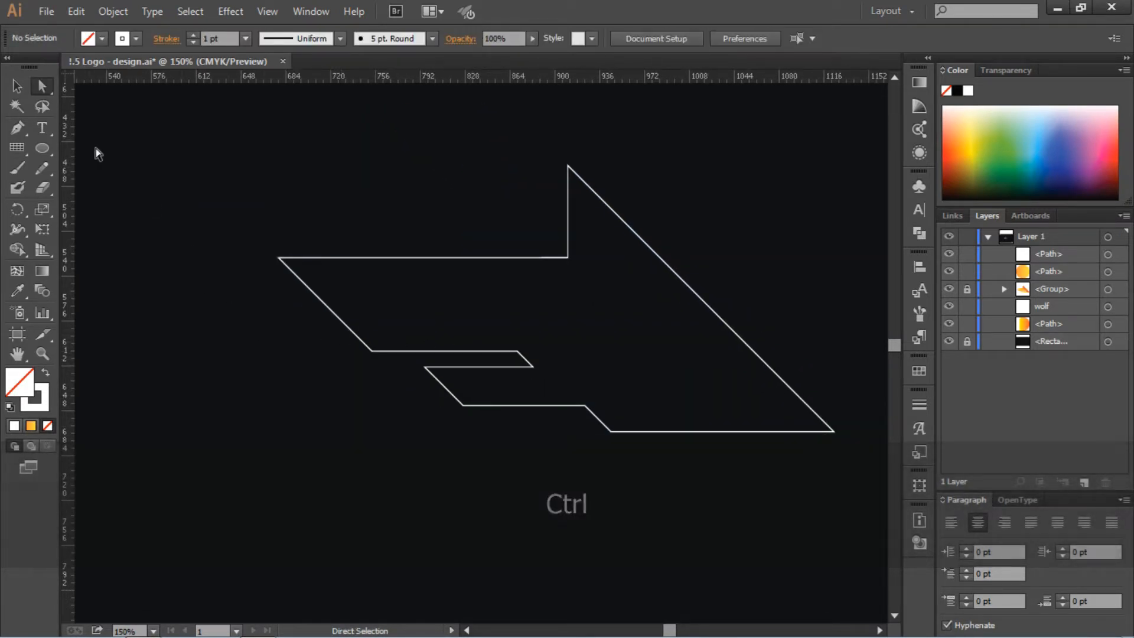
click(16, 86)
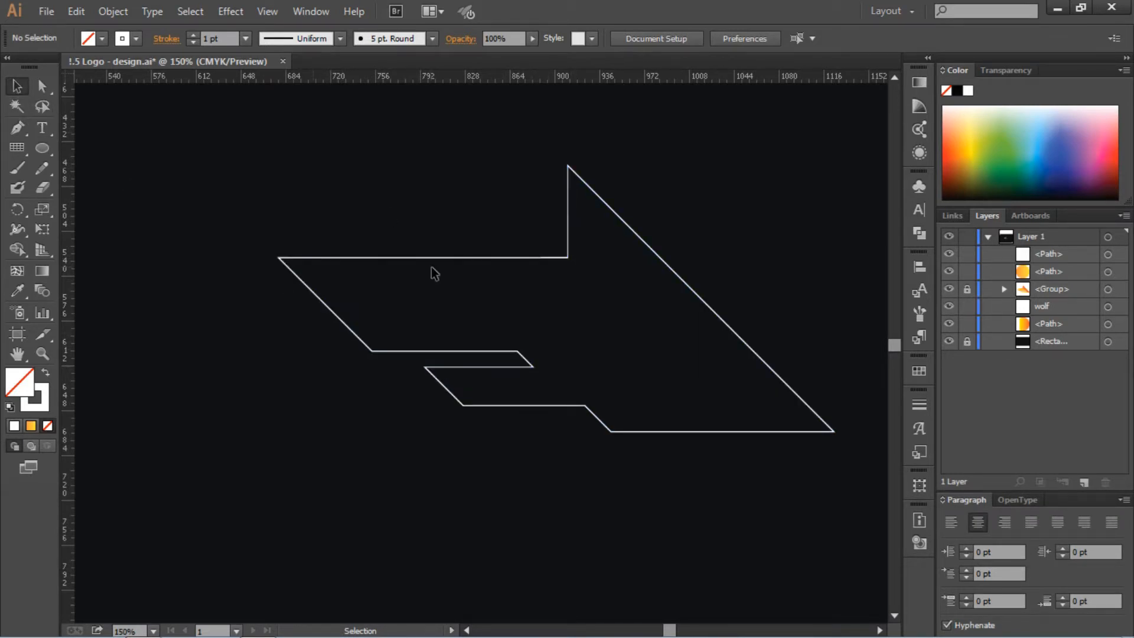
click(17, 127)
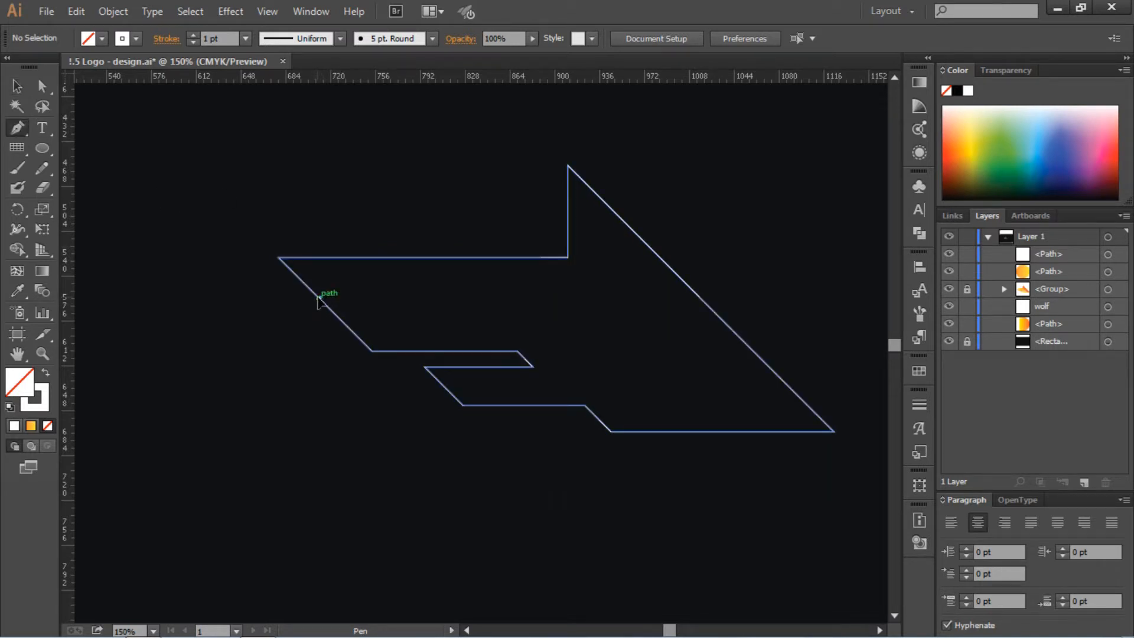
click(320, 298)
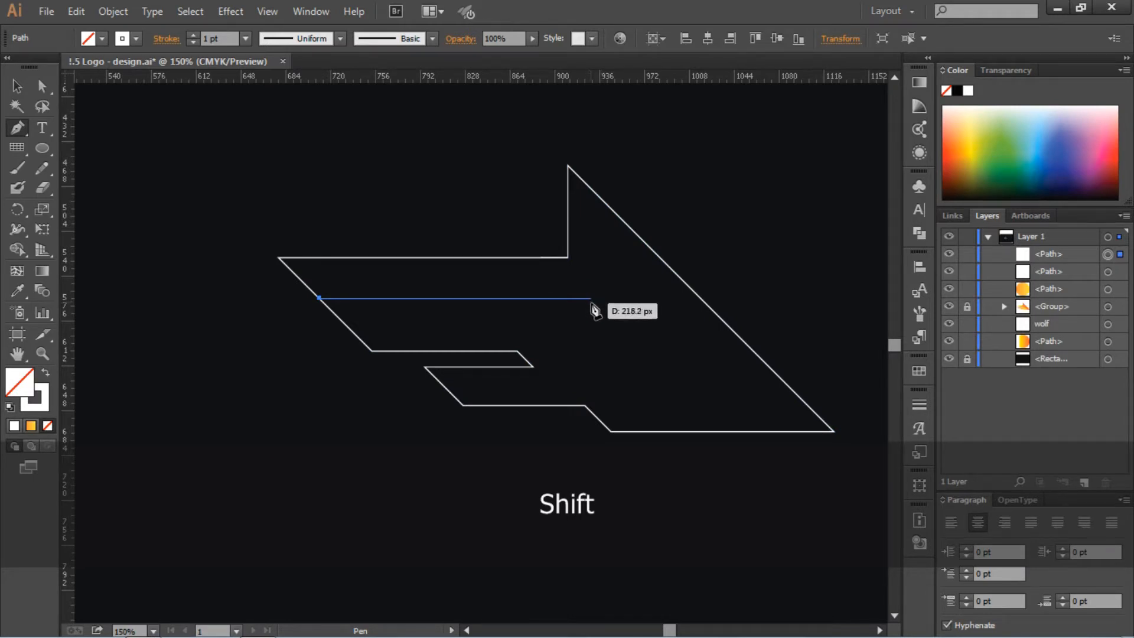
click(591, 298)
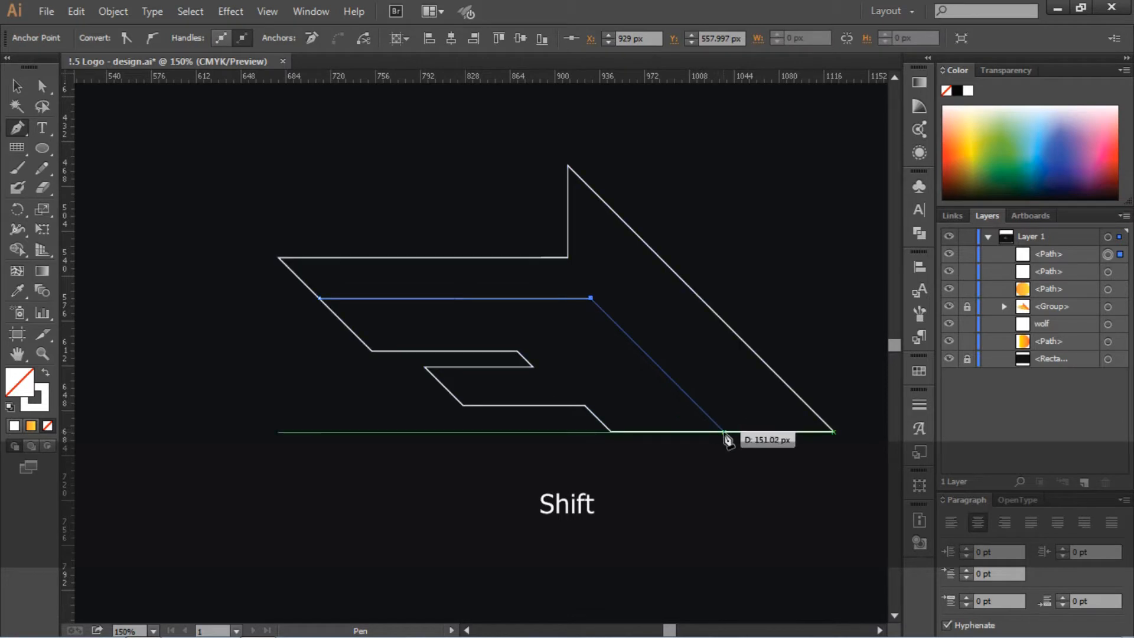
click(724, 433)
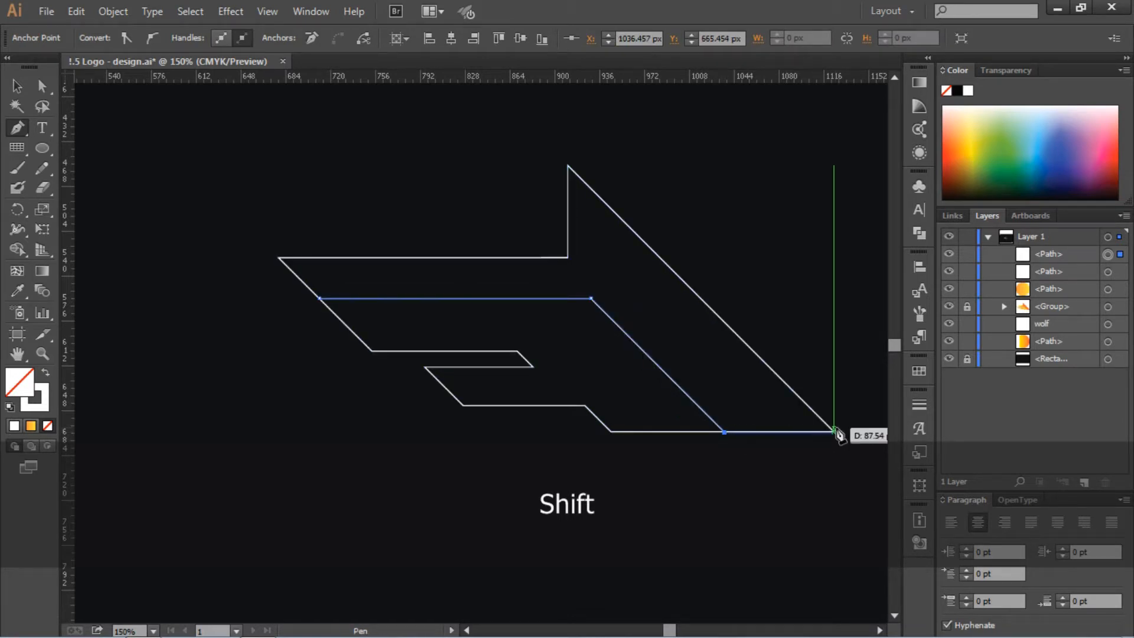
click(834, 432)
click(567, 166)
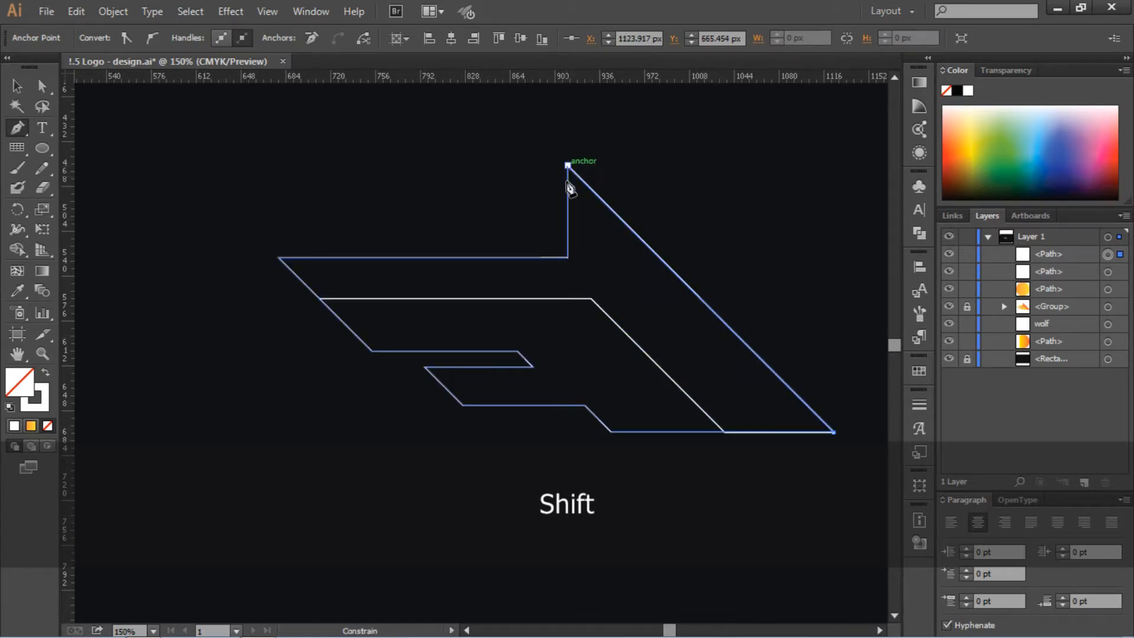
click(567, 257)
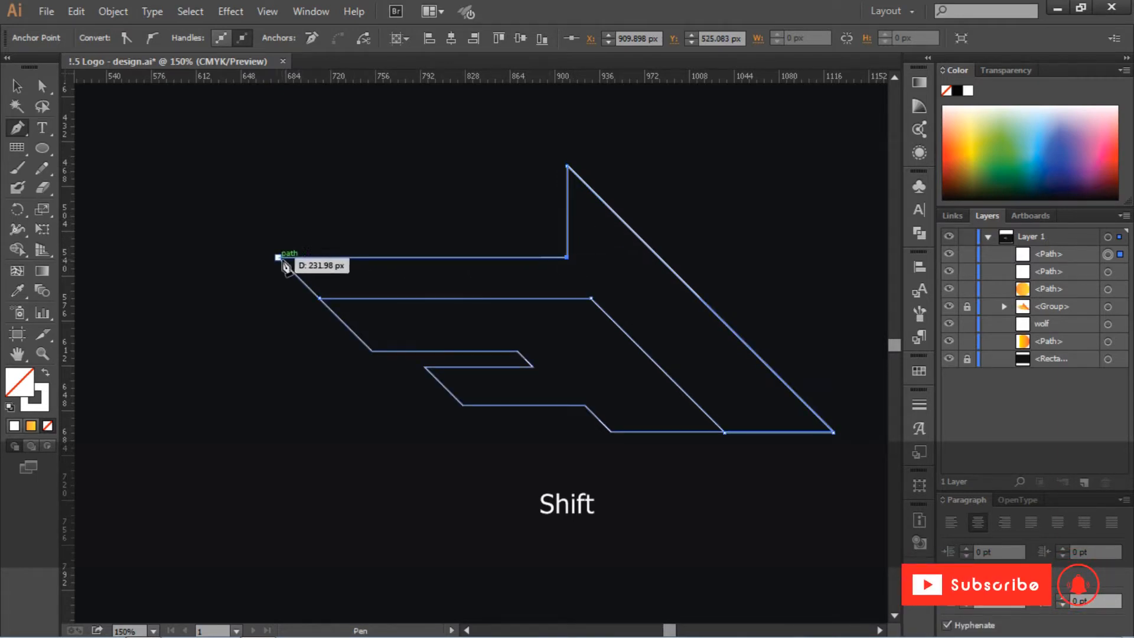
click(278, 257)
click(319, 298)
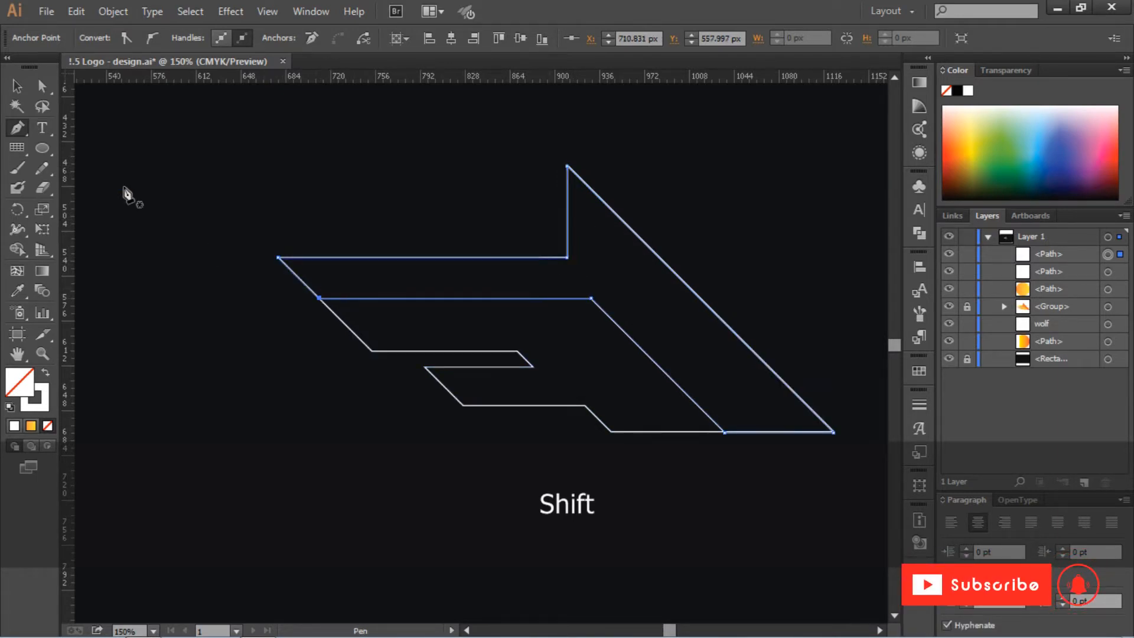
key(v)
click(396, 223)
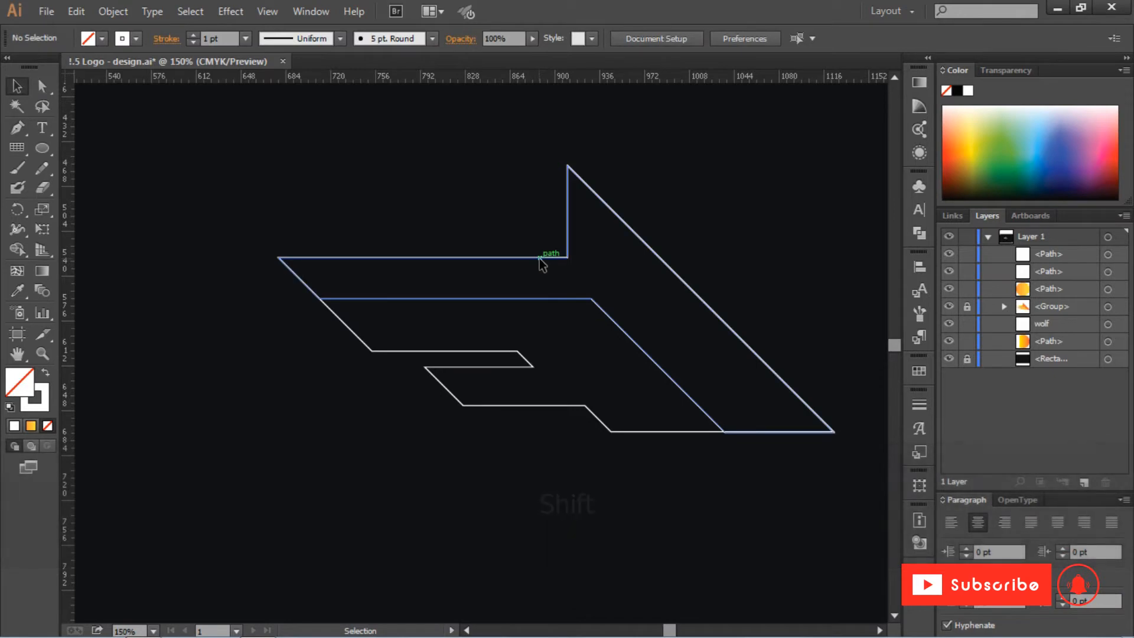
Try moving the new band up and left away from the outline, undo the move and deselect the band
drag(539, 257, 518, 219)
key(ctrl+z)
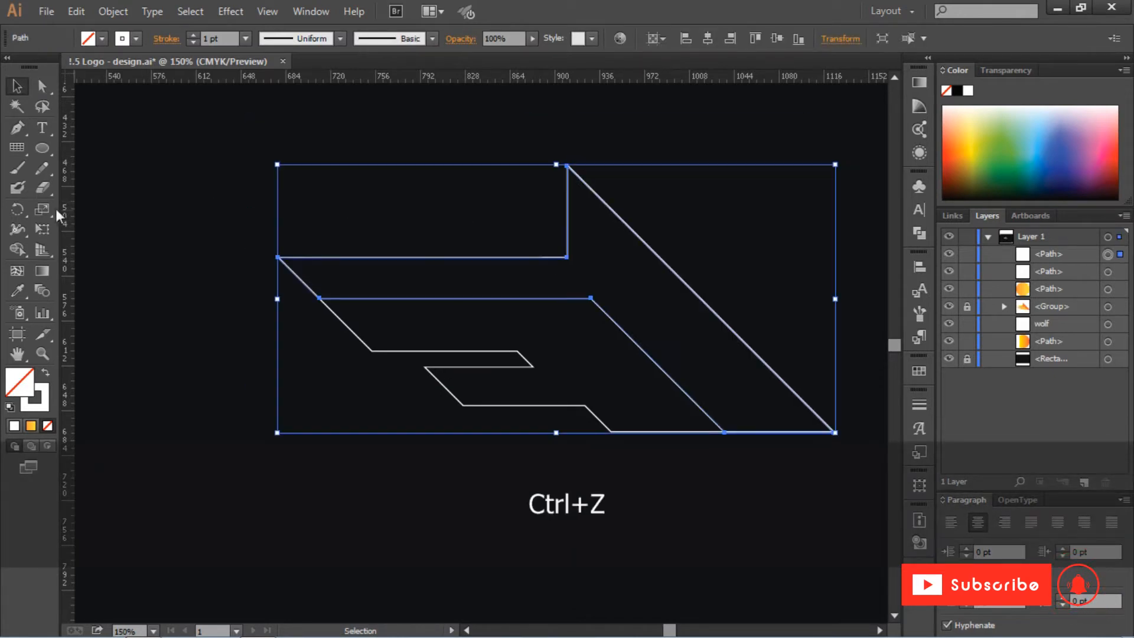
click(139, 202)
Shift the two anchors of the short slanted edge at the outline's lower step horizontally to the left, and deselect the outline
scroll(357, 234, right, 3)
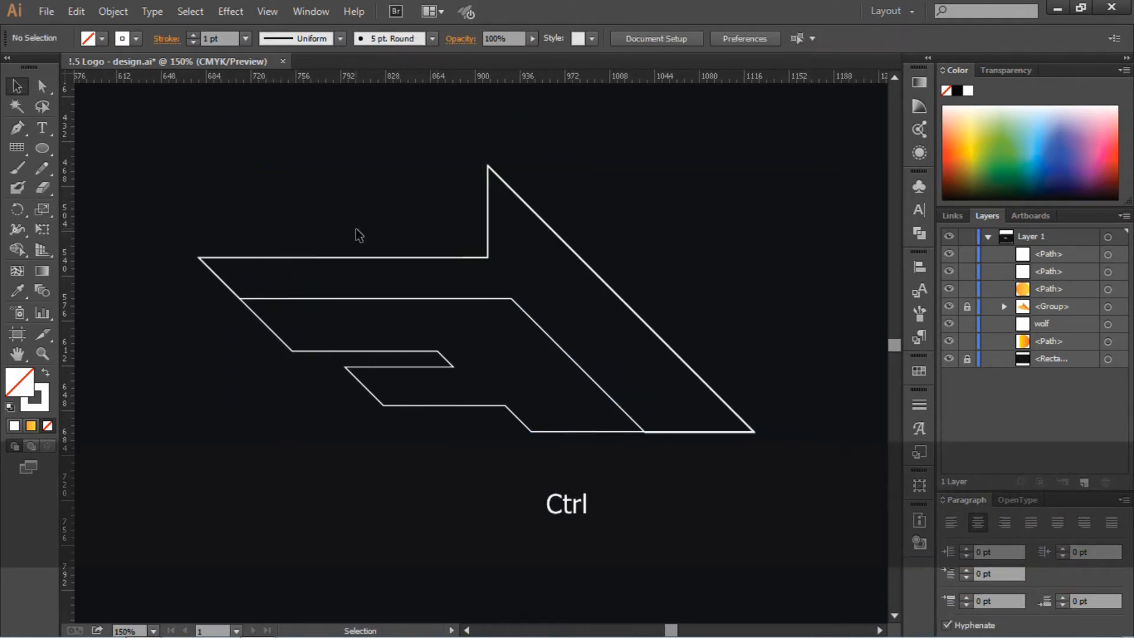
click(509, 409)
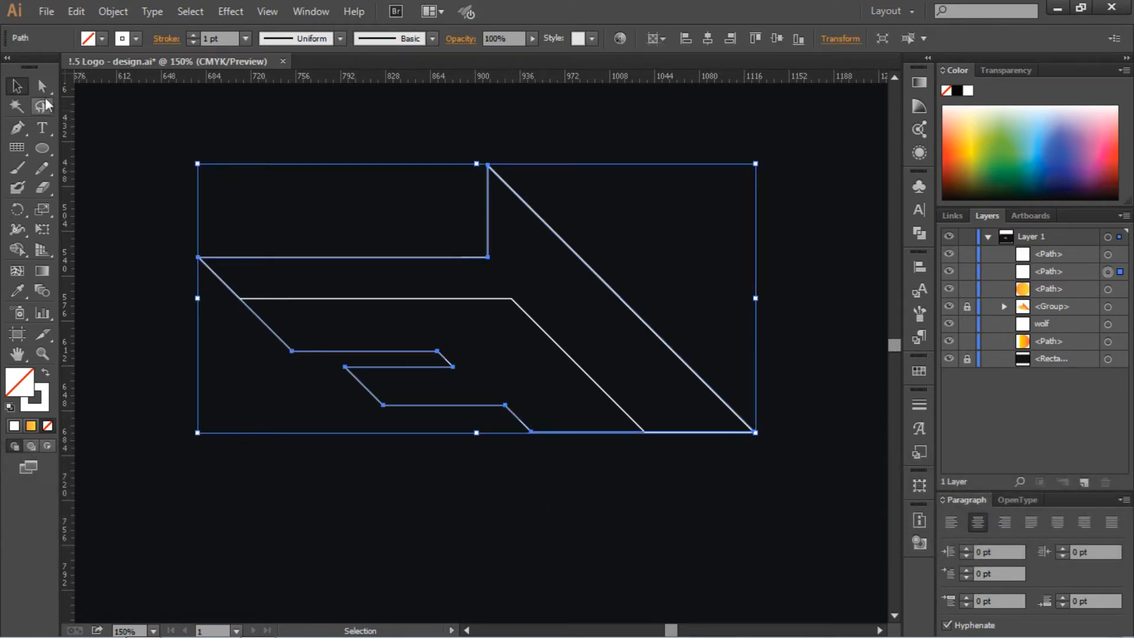
key(a)
click(104, 99)
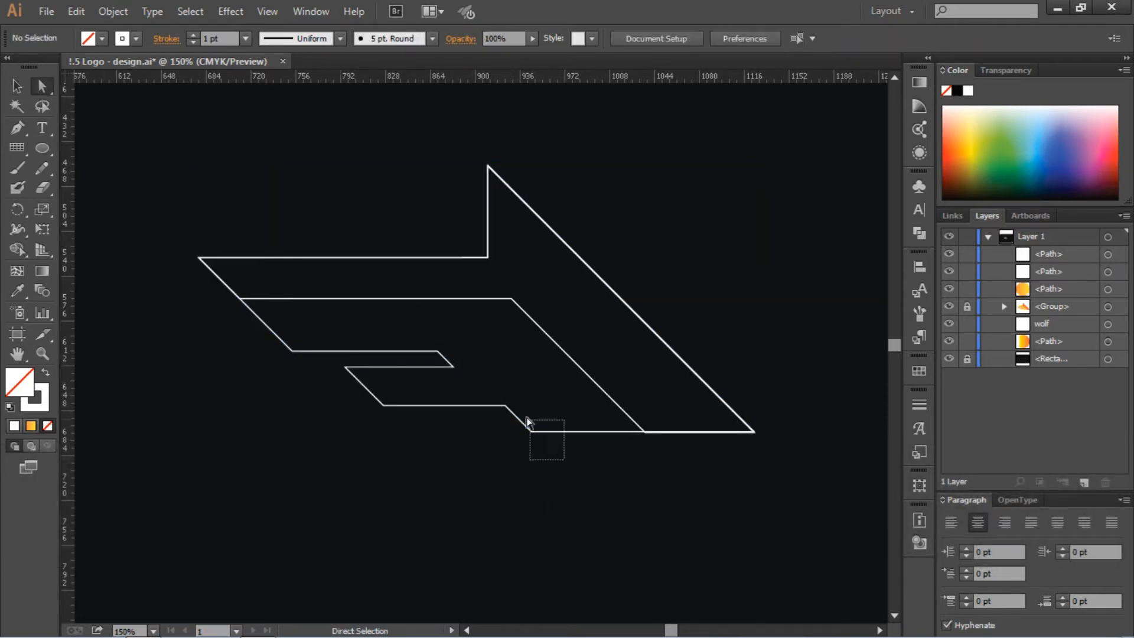
drag(500, 402, 482, 408)
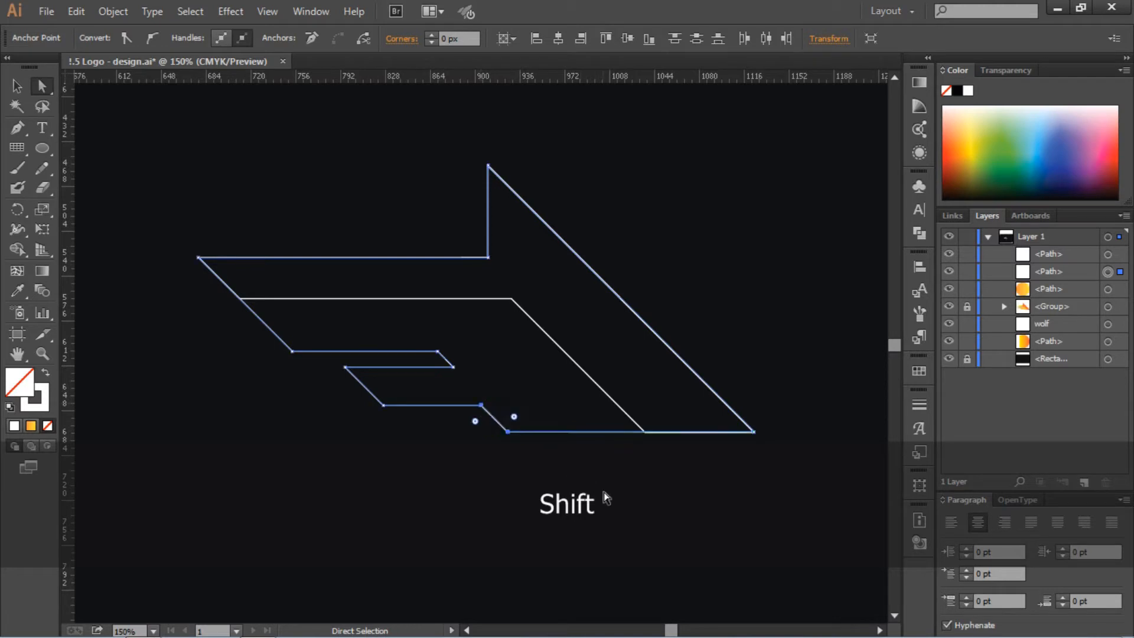
ctrl+click(603, 491)
Fill the closed band along the upper and right edges with light grey, remove its stroke and deselect it
key(ctrl+minus)
key(ctrl+minus)
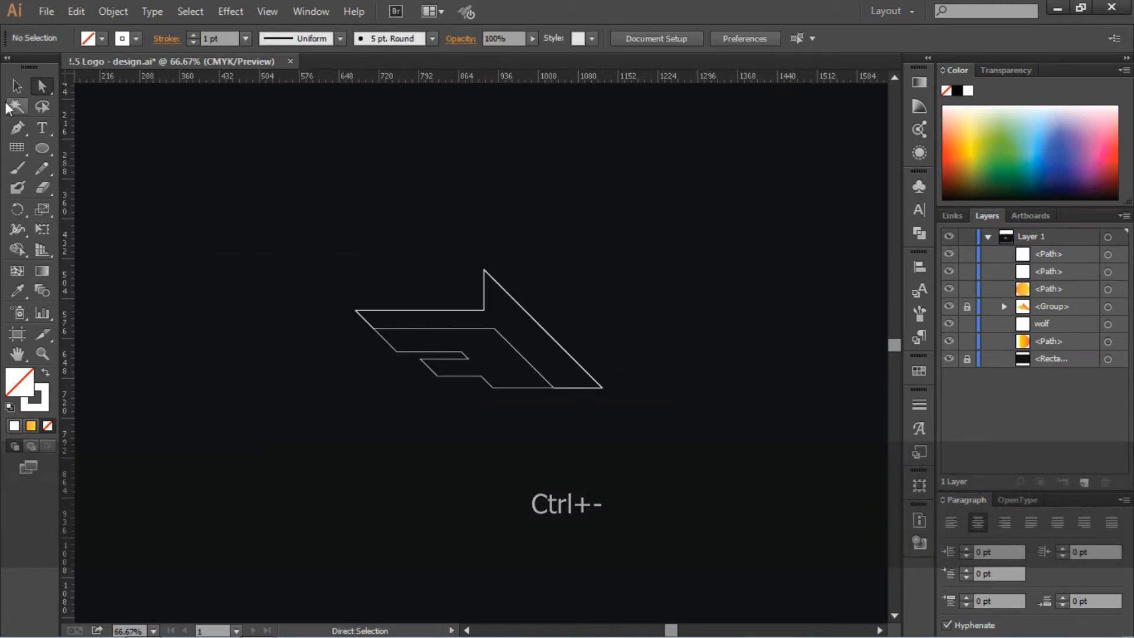
key(v)
click(490, 316)
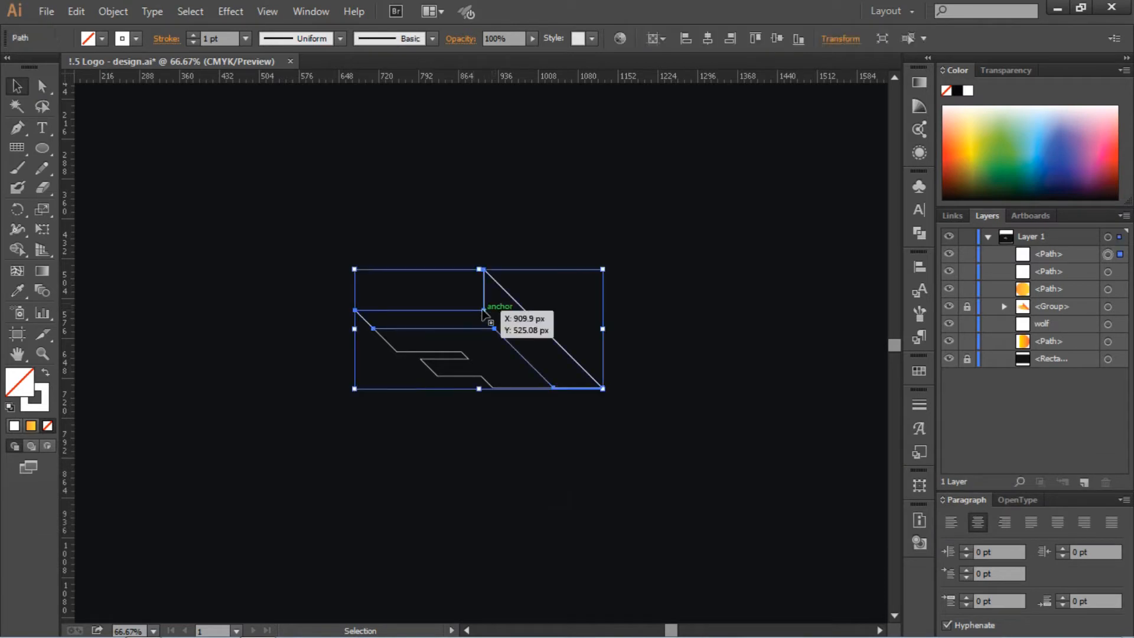
click(106, 40)
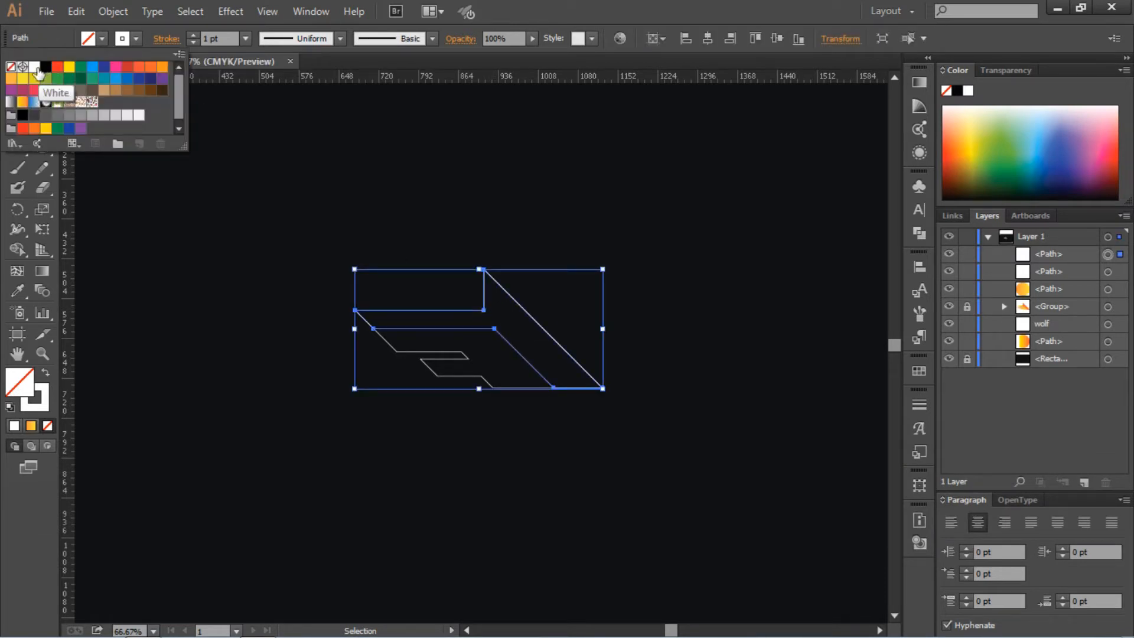
click(117, 116)
click(366, 185)
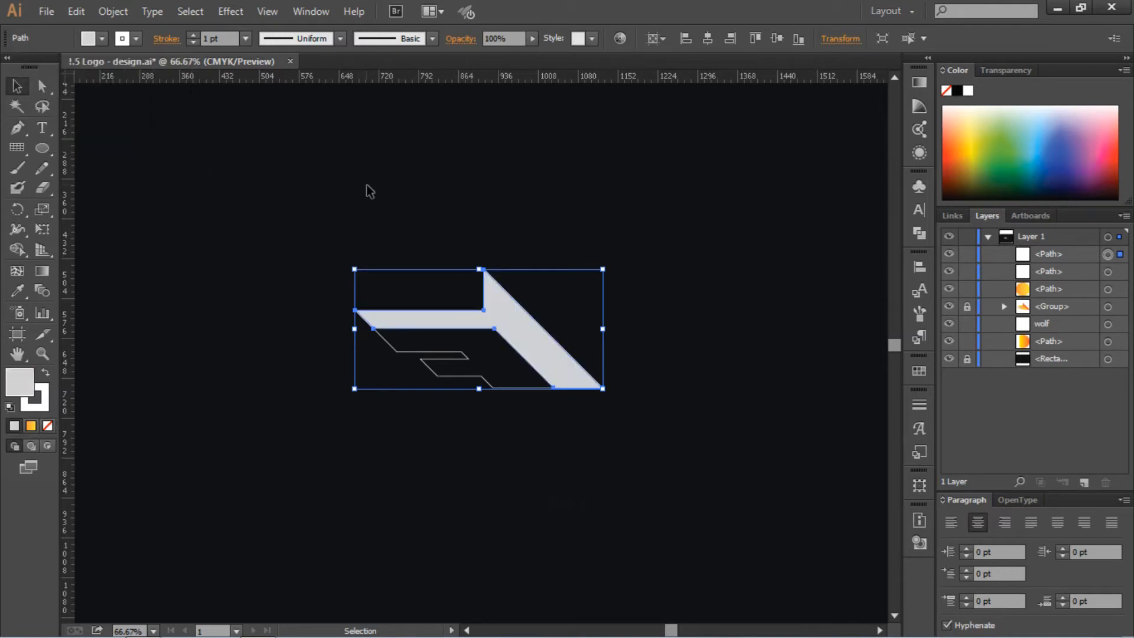
click(136, 39)
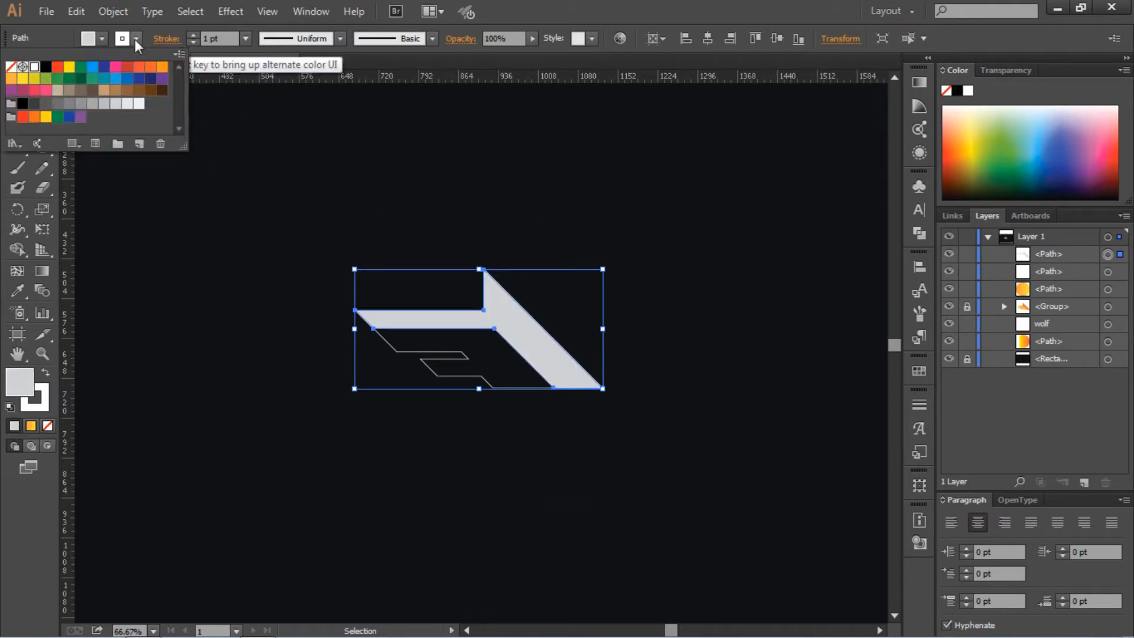
click(10, 69)
click(481, 157)
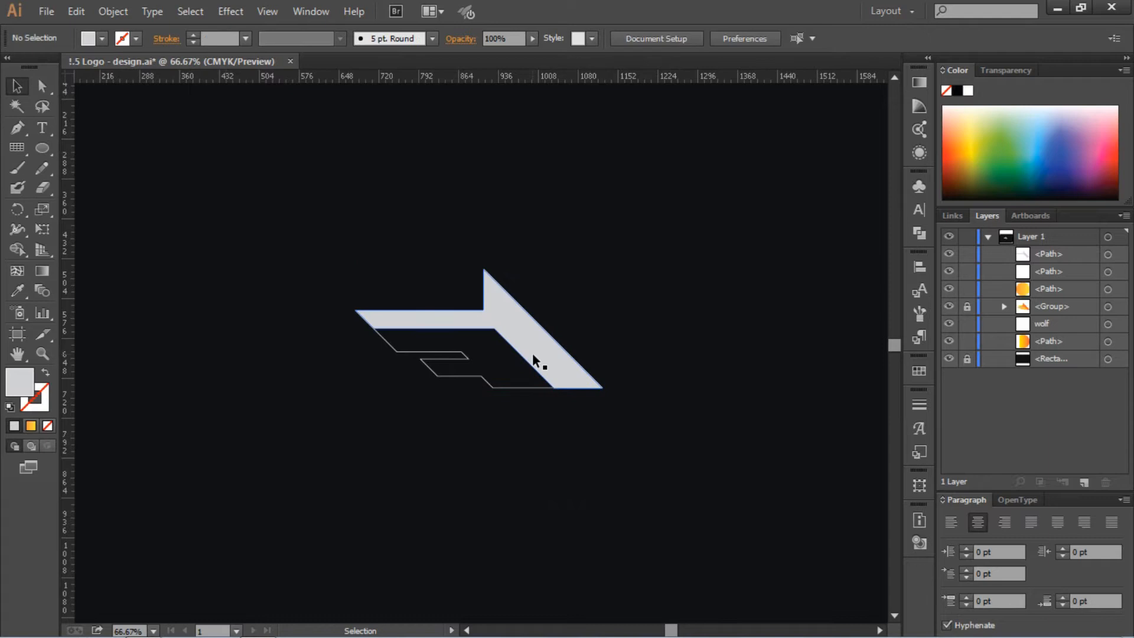
Remove the stroke of the full outline behind the band, fill it with a lighter near-white grey and deselect it
click(517, 390)
click(135, 39)
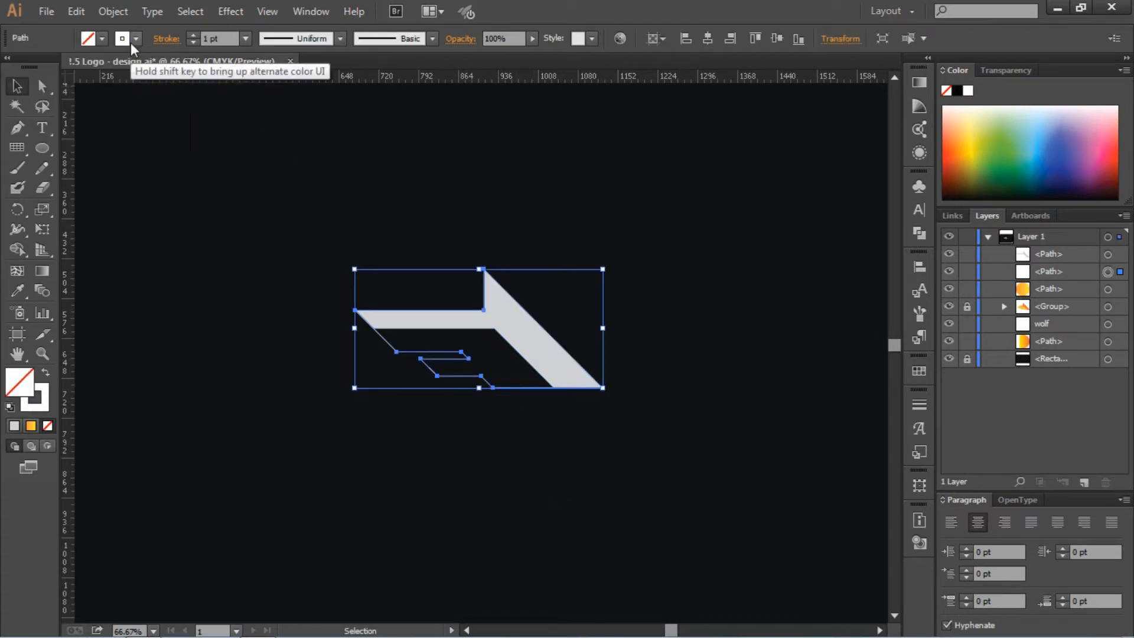
click(11, 67)
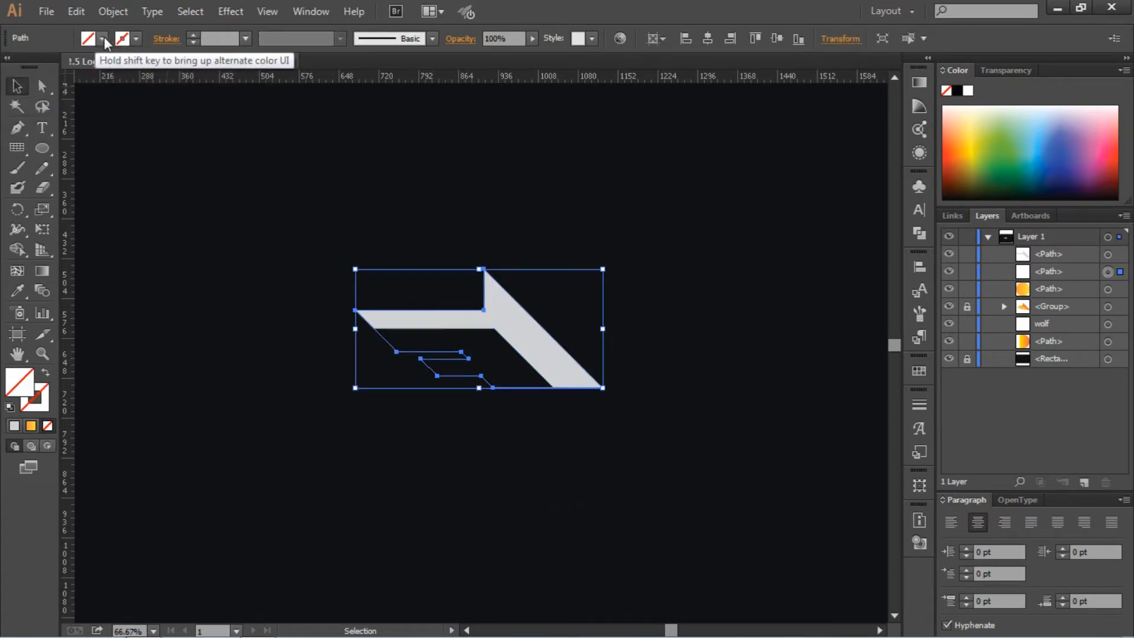
click(102, 39)
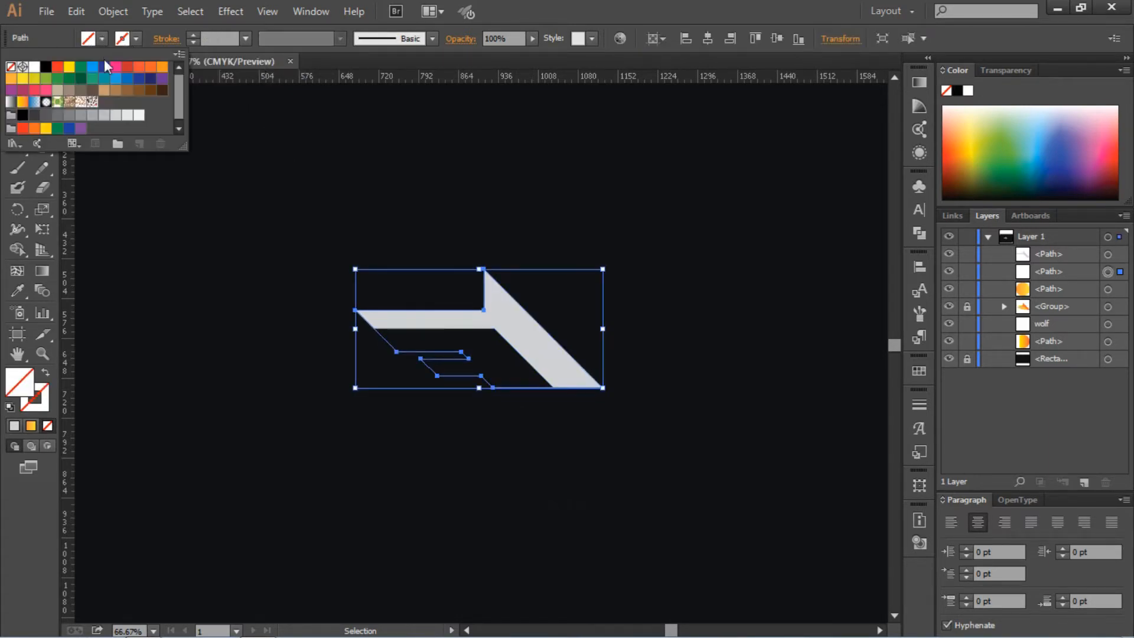
click(127, 115)
click(494, 235)
click(498, 238)
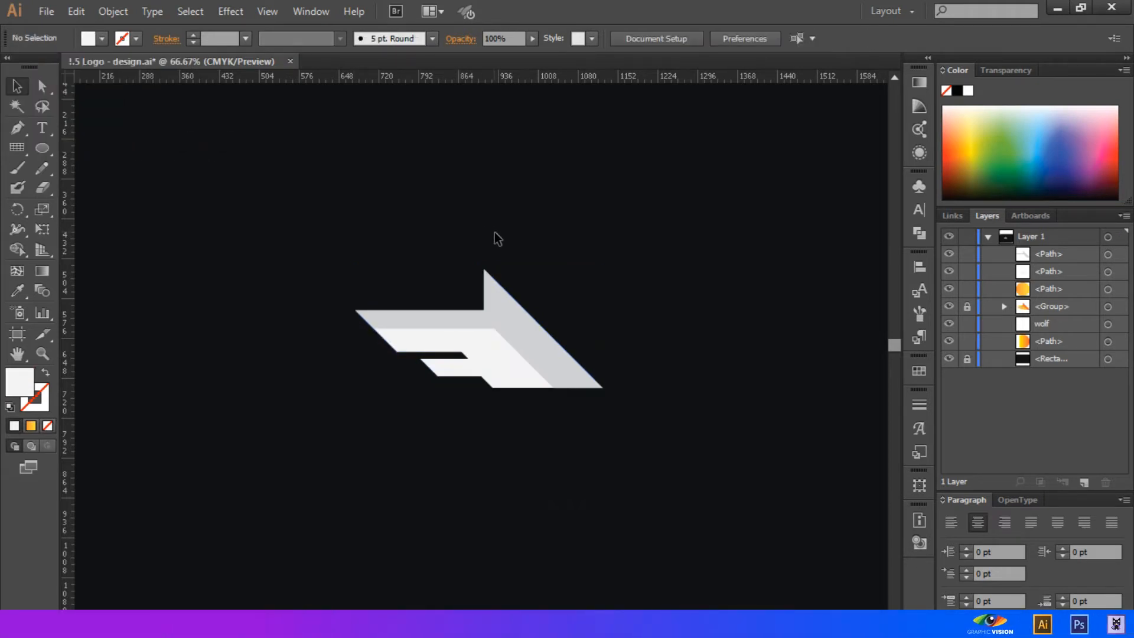
Round the upper corner of the notch's slanted inner end with a radius of about 44 px and deselect the outline
key(ctrl+equal)
key(ctrl+equal)
key(ctrl+equal)
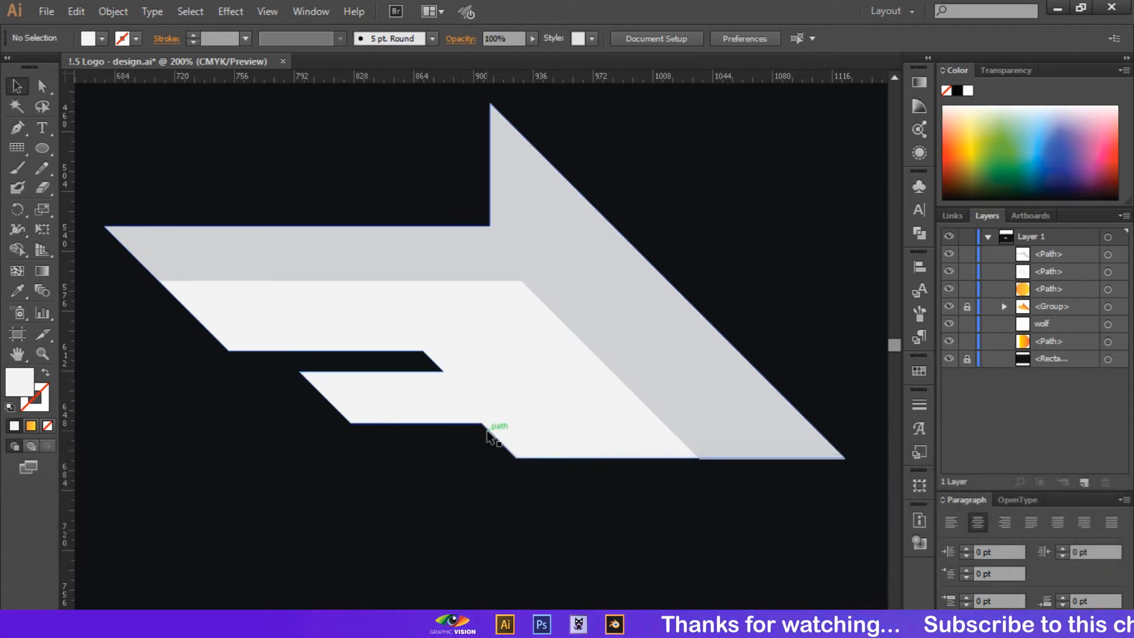
scroll(289, 211, left, 2)
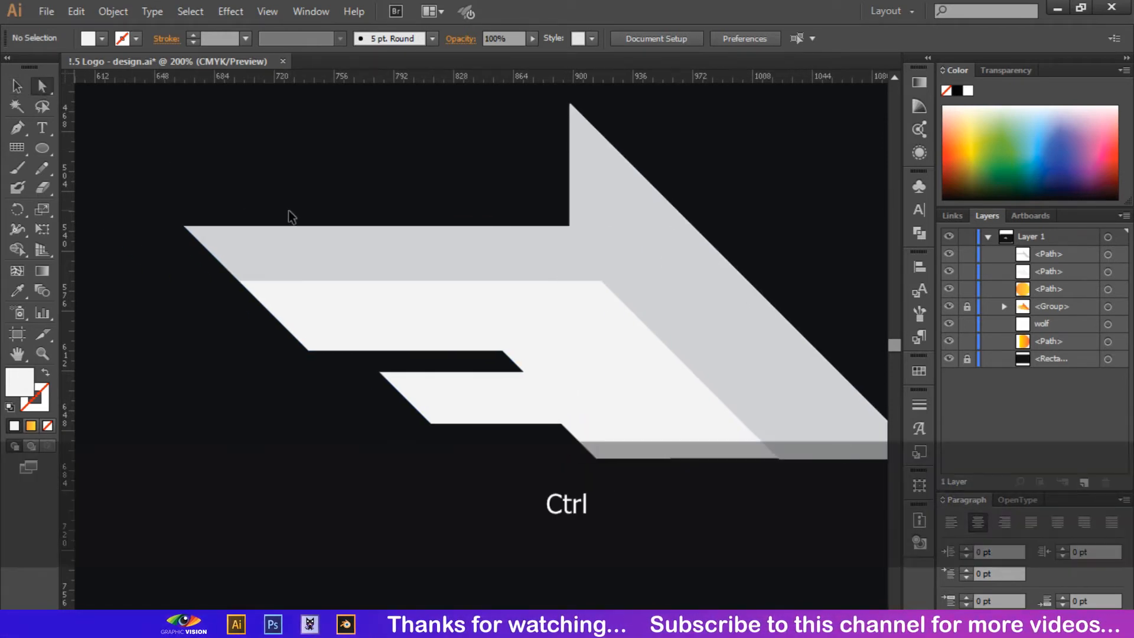
click(522, 352)
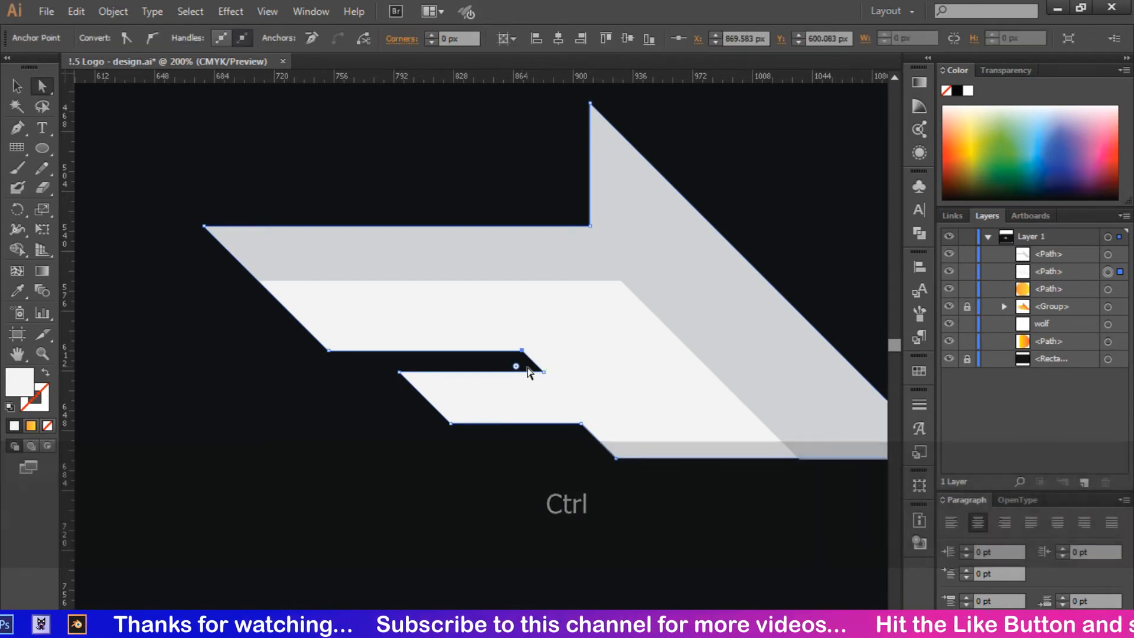
drag(518, 370, 499, 445)
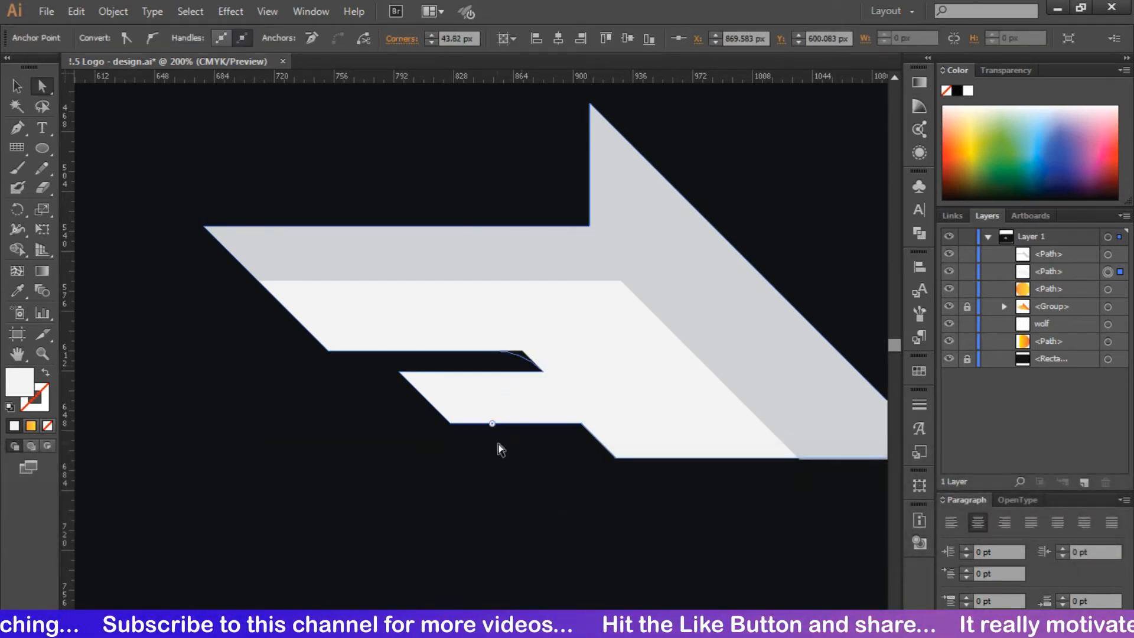
click(544, 490)
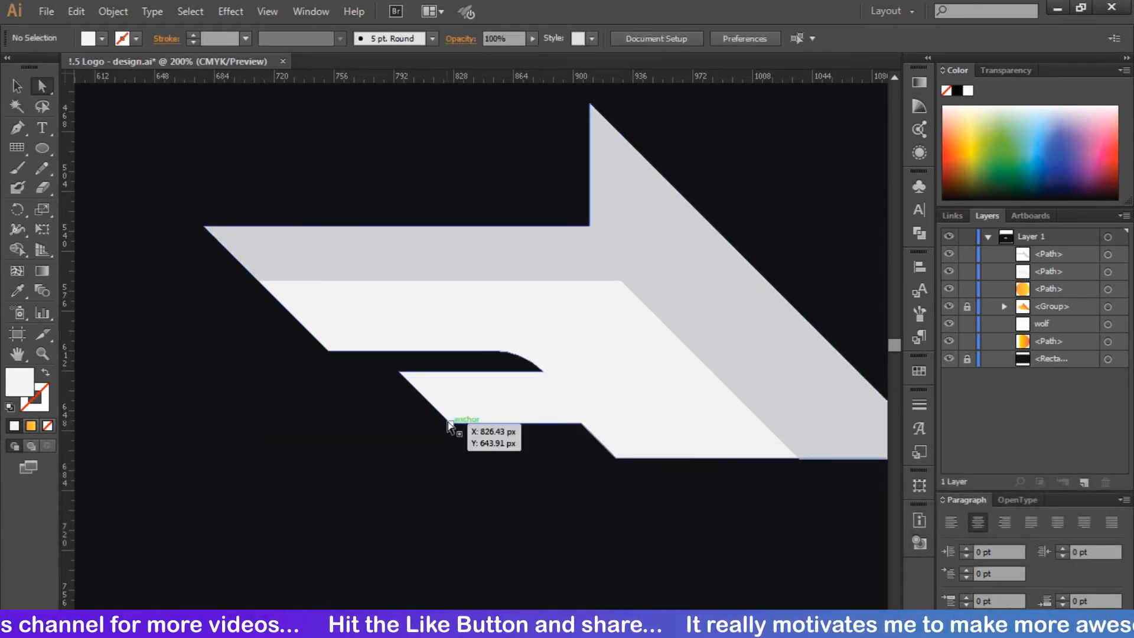
Try rounding both corners of the outline's lower slanted step together by about 36 px, and undo the rounding
click(580, 423)
shift+click(617, 459)
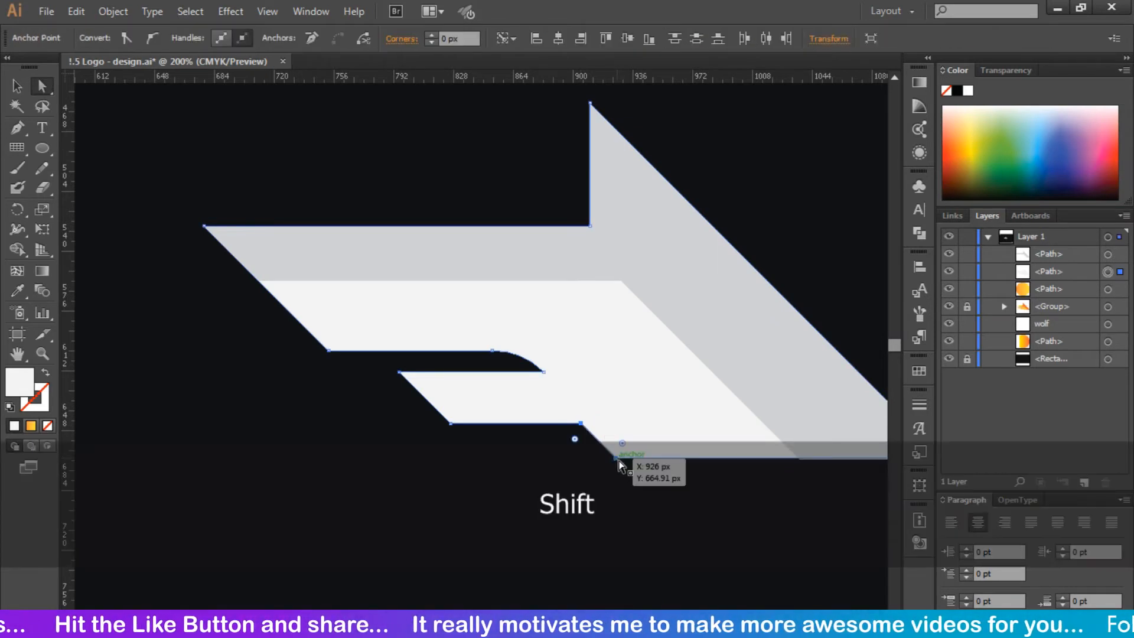
drag(619, 454, 738, 348)
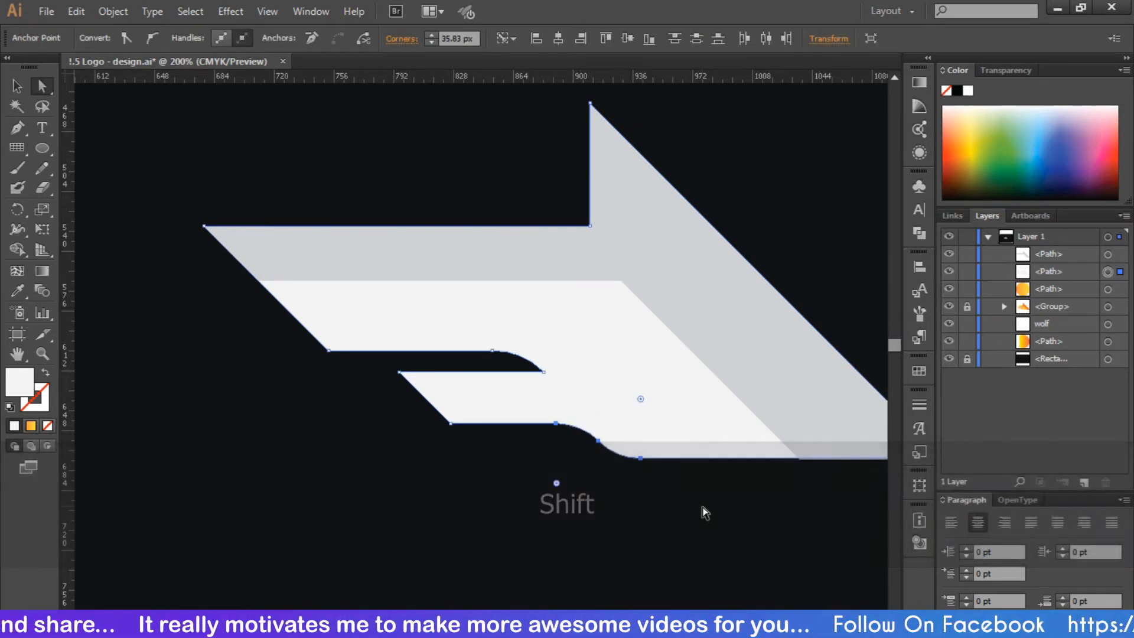
key(ctrl+z)
click(704, 512)
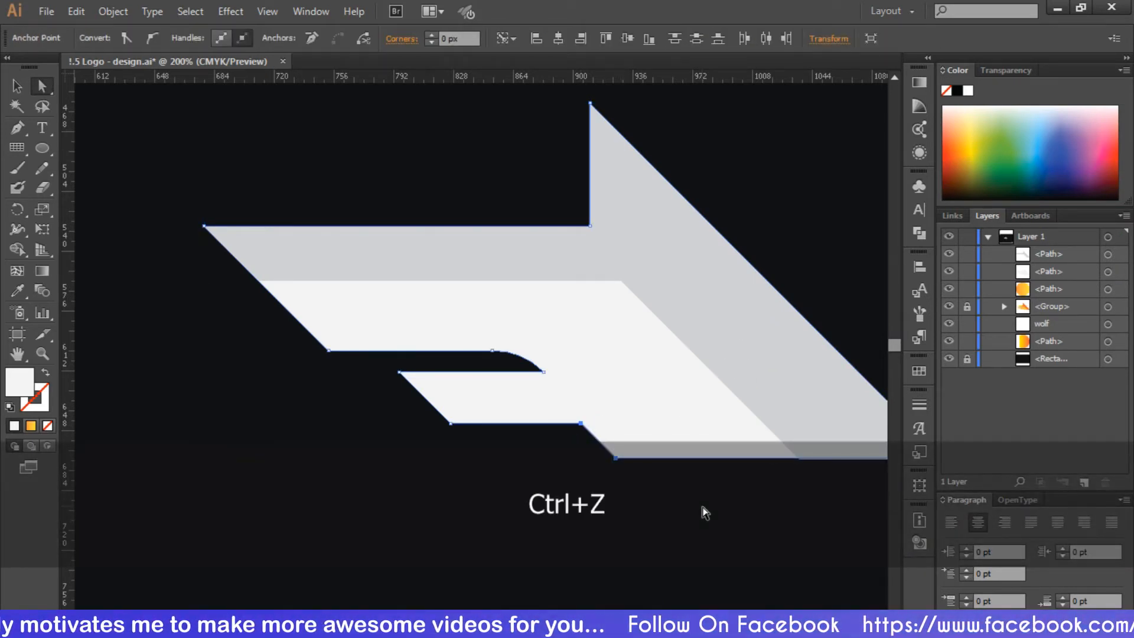
Round both corners of the outline's lower slanted step together with a radius of about 36 px and deselect the outline
click(581, 422)
shift+click(617, 458)
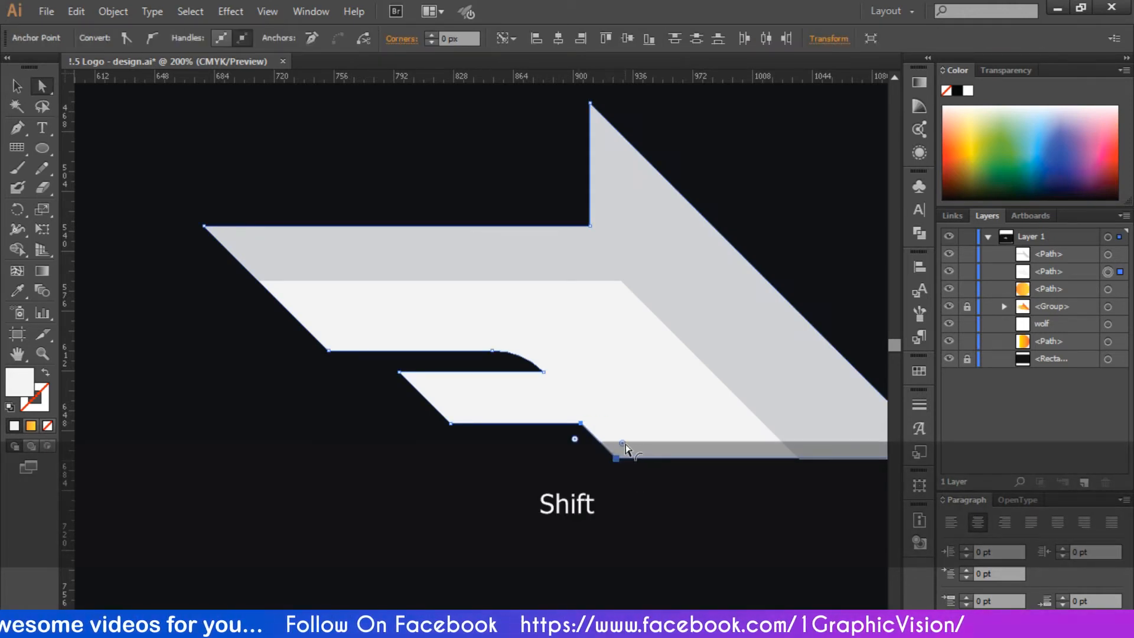
drag(621, 453, 767, 381)
click(678, 498)
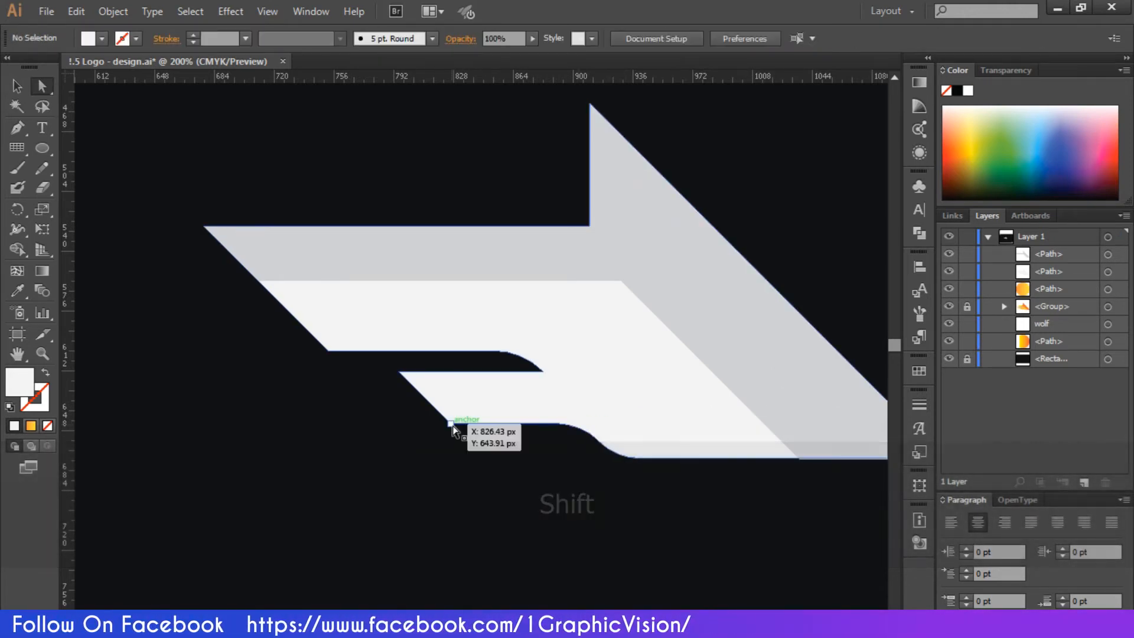
Round the lower-left corners of both wing prongs with wide curves, giving the upper prong a radius of about 107 px
click(451, 423)
drag(458, 411, 540, 348)
click(329, 351)
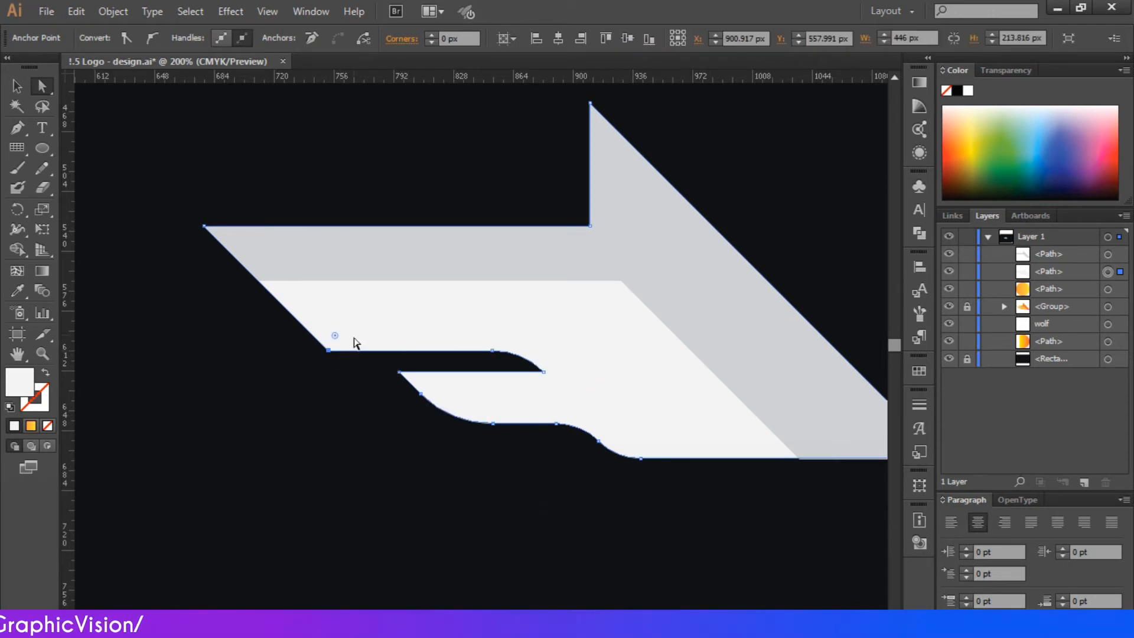
drag(336, 336, 459, 198)
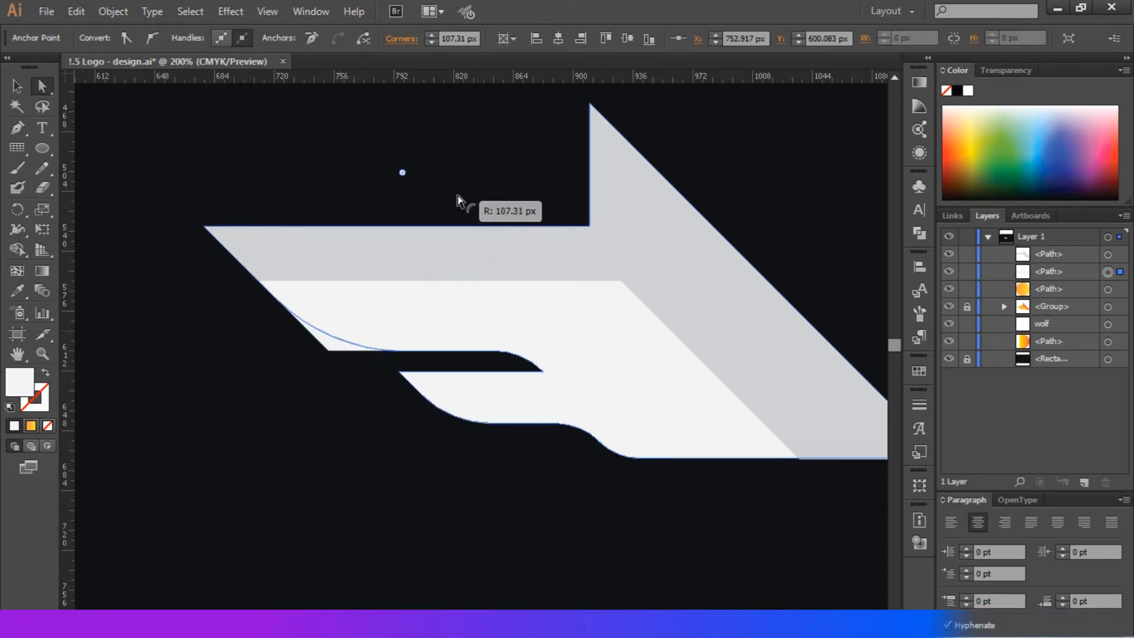
click(473, 178)
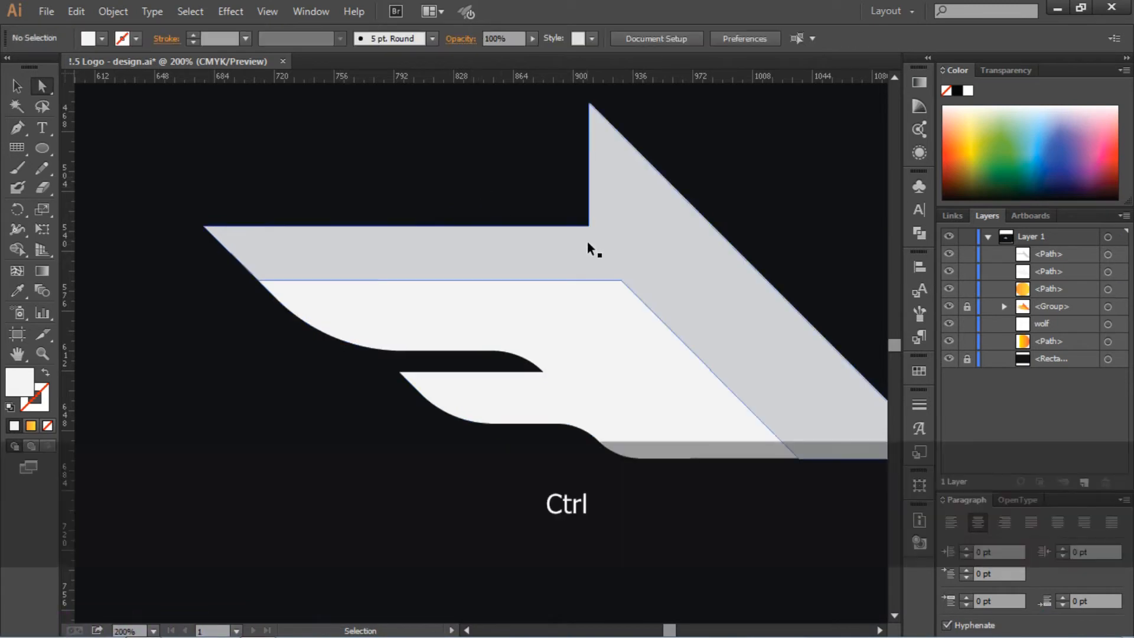
Try moving both shapes' shared concave corner anchor below the peak up and left by about 19 and 18 px, and undo the move
scroll(582, 254, right, 3)
scroll(502, 296, up, 2)
mouse_move(425, 304)
mouse_down()
mouse_move(469, 336)
mouse_move(419, 295)
mouse_up()
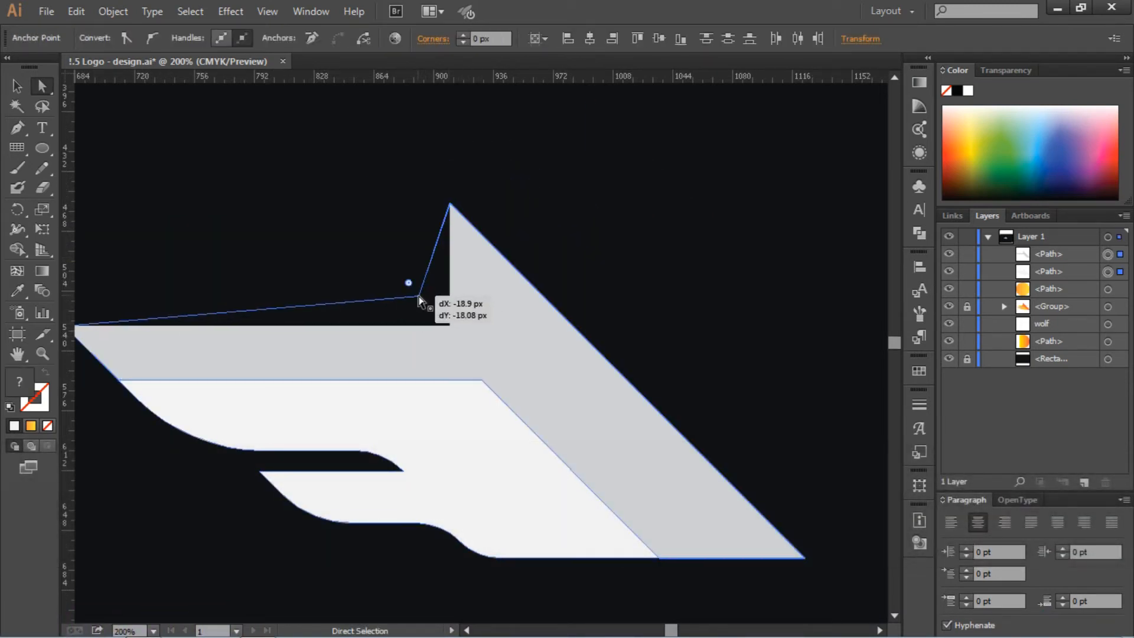
key(ctrl)
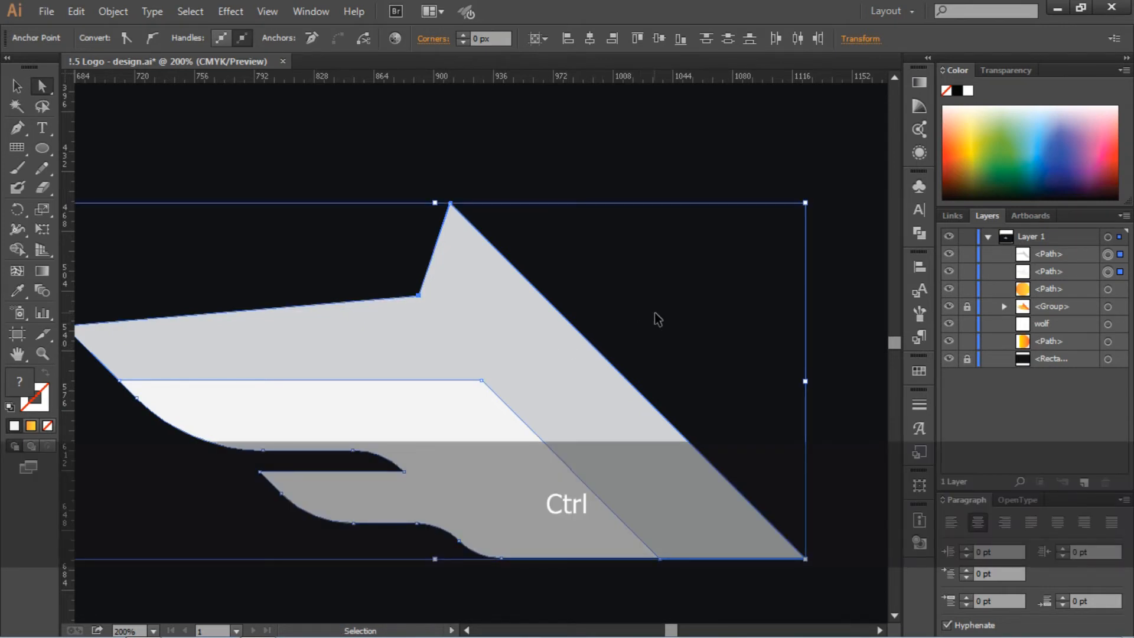
key(ctrl+minus)
key(ctrl+z)
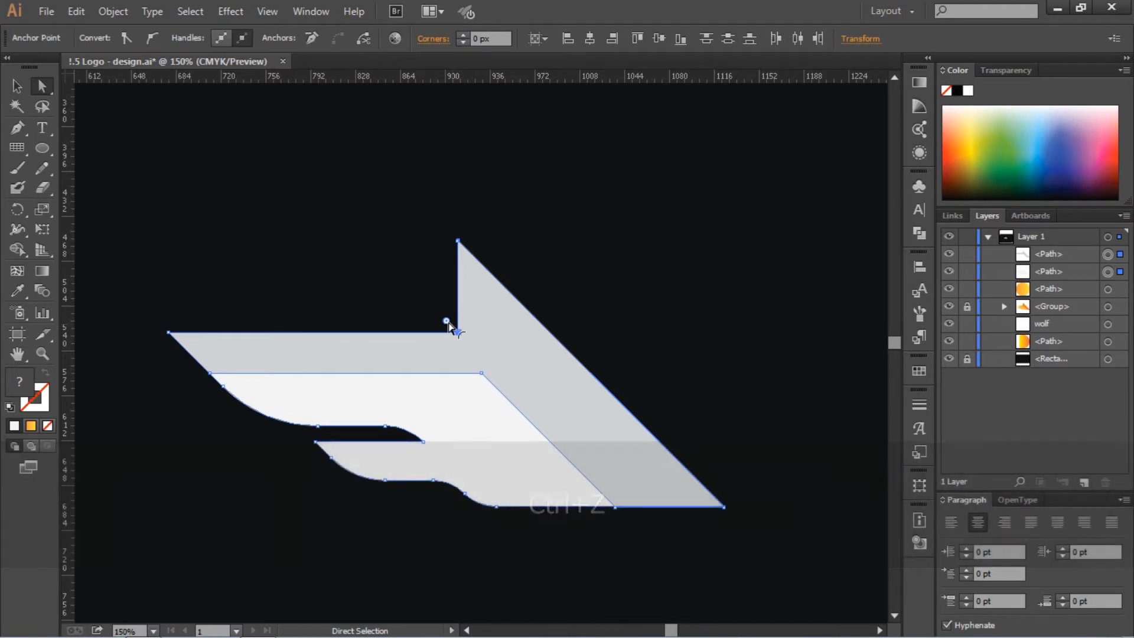
Round both shapes' concave corner below the peak to 32 px, and round the grey band's inner bend with a wide curve
drag(450, 322, 420, 292)
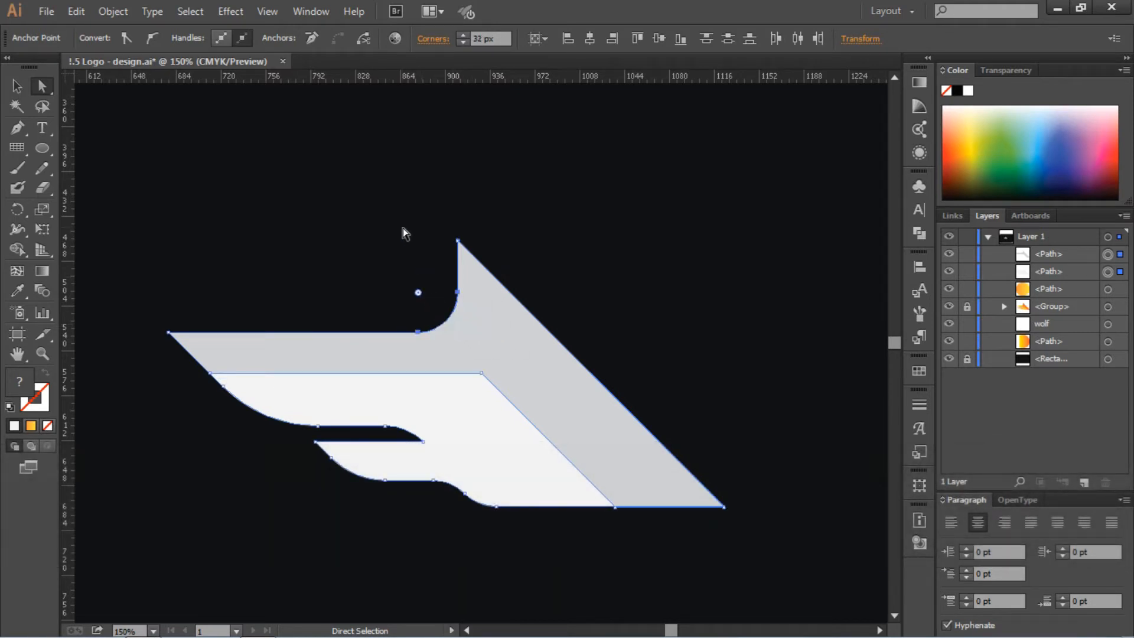
click(402, 229)
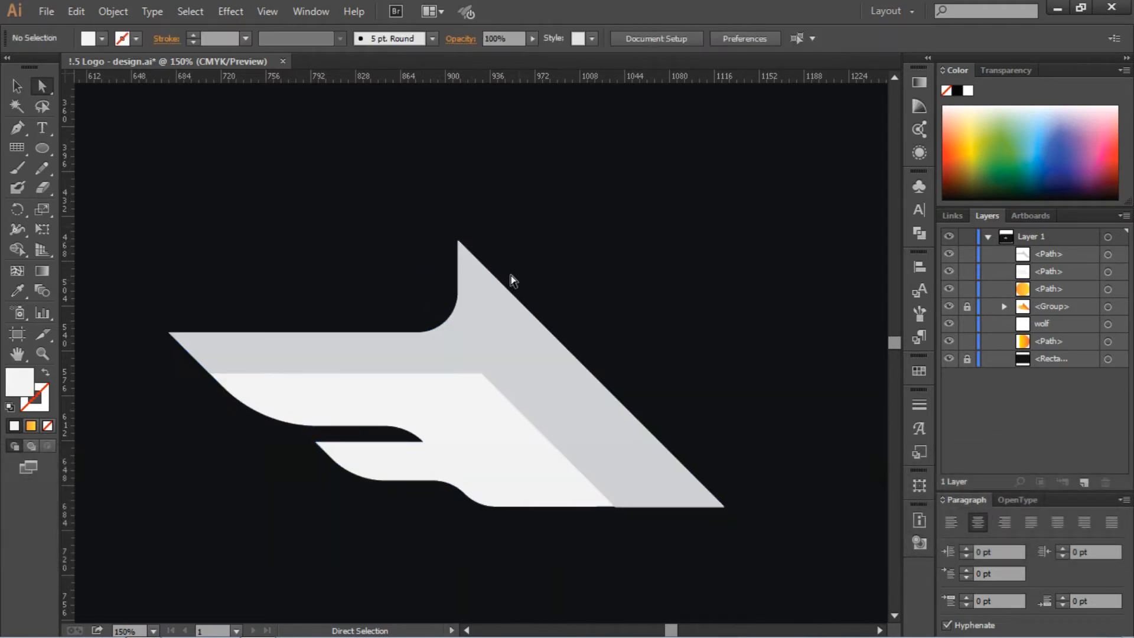
click(480, 372)
drag(486, 398, 424, 512)
click(511, 557)
Try adjusting the rounding of the two corners at the near-white shape's lower step, and deselect the shape
scroll(739, 449, down, 3)
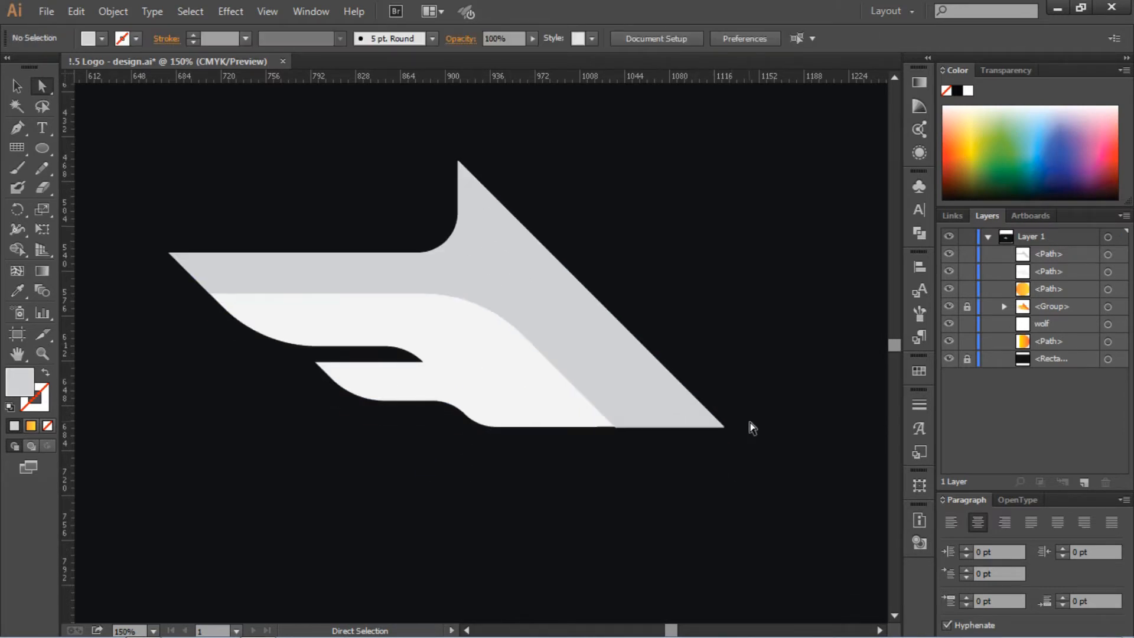
scroll(742, 402, left, 4)
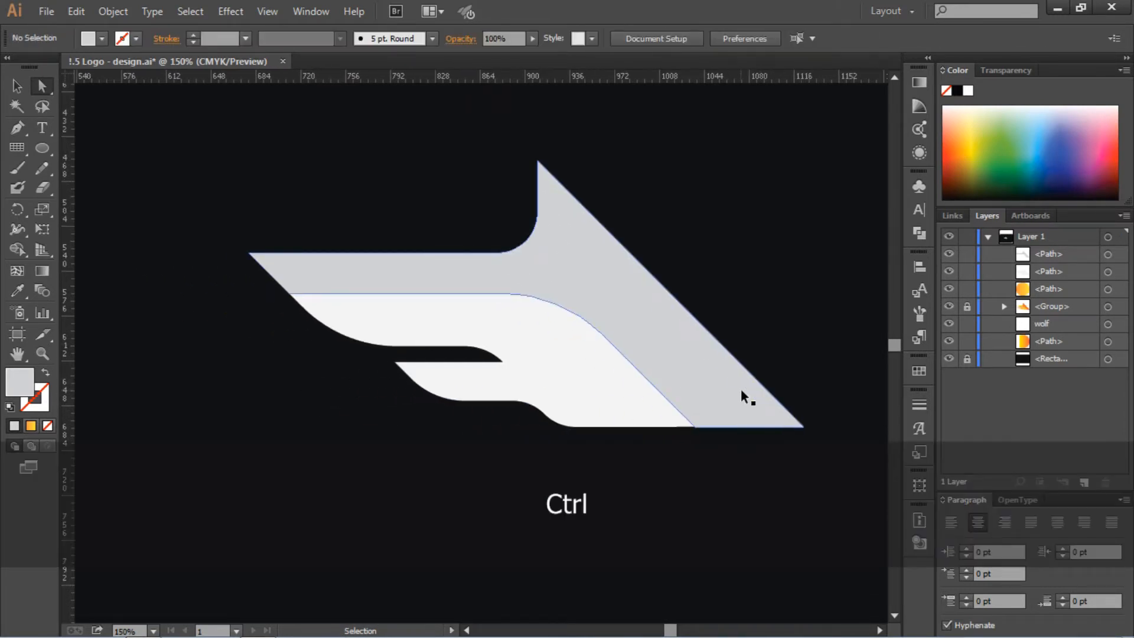
scroll(743, 396, right, 3)
drag(446, 420, 488, 479)
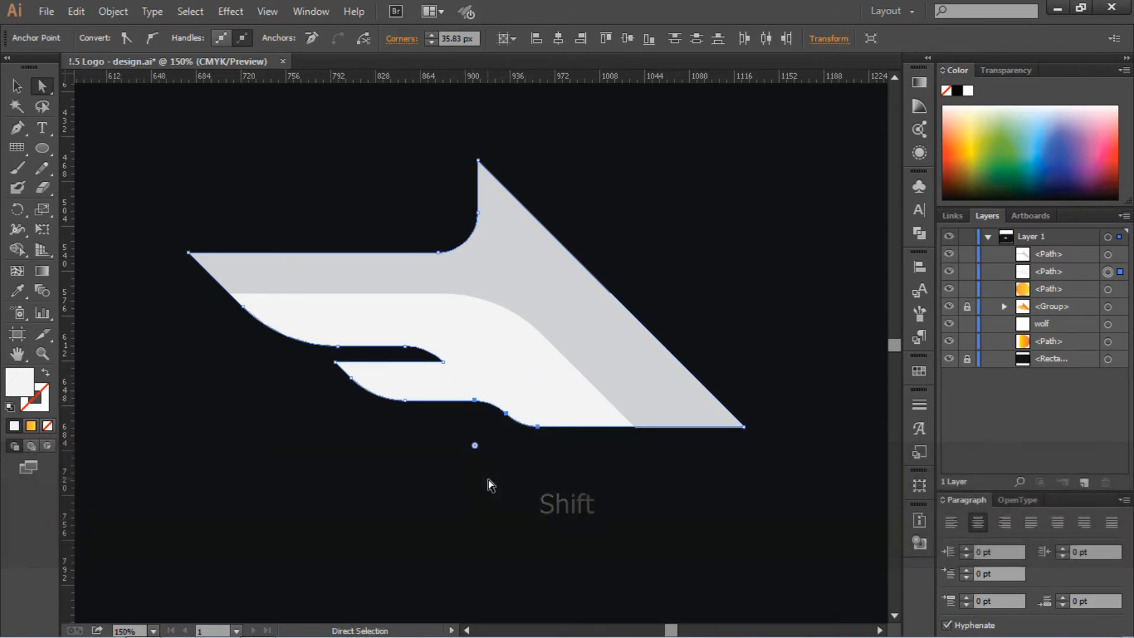
ctrl+click(488, 479)
Remove the rounding from the upper prong's lower-left corner, reducing its corner radius until the corner is sharp
key(ctrl+minus)
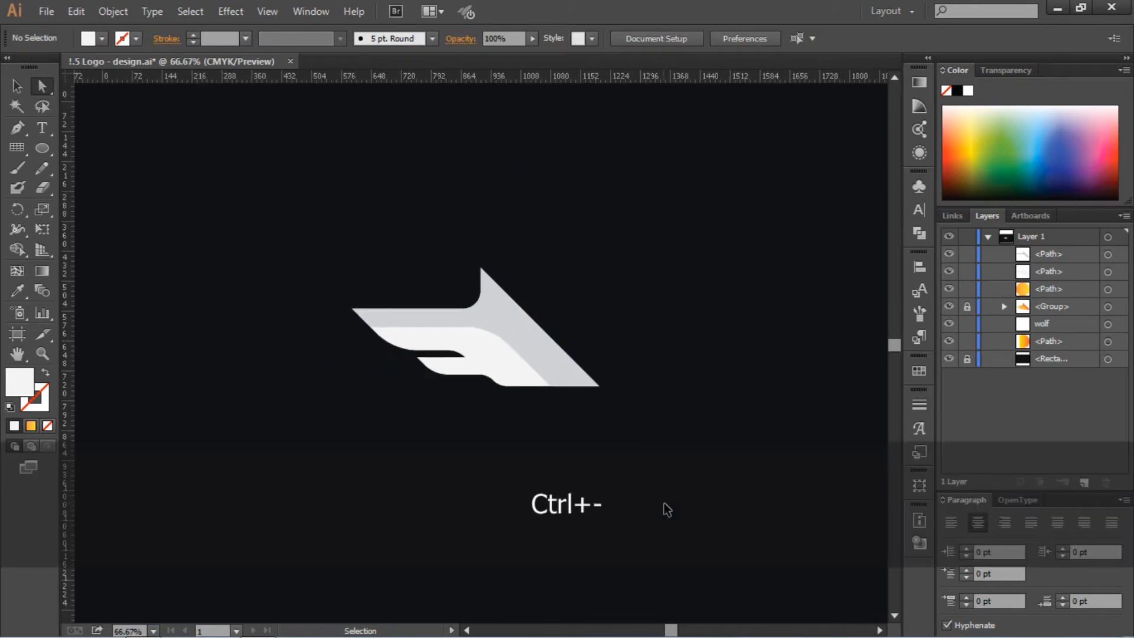
key(ctrl+0)
key(ctrl+equal)
key(ctrl+equal)
key(ctrl+equal)
key(ctrl+equal)
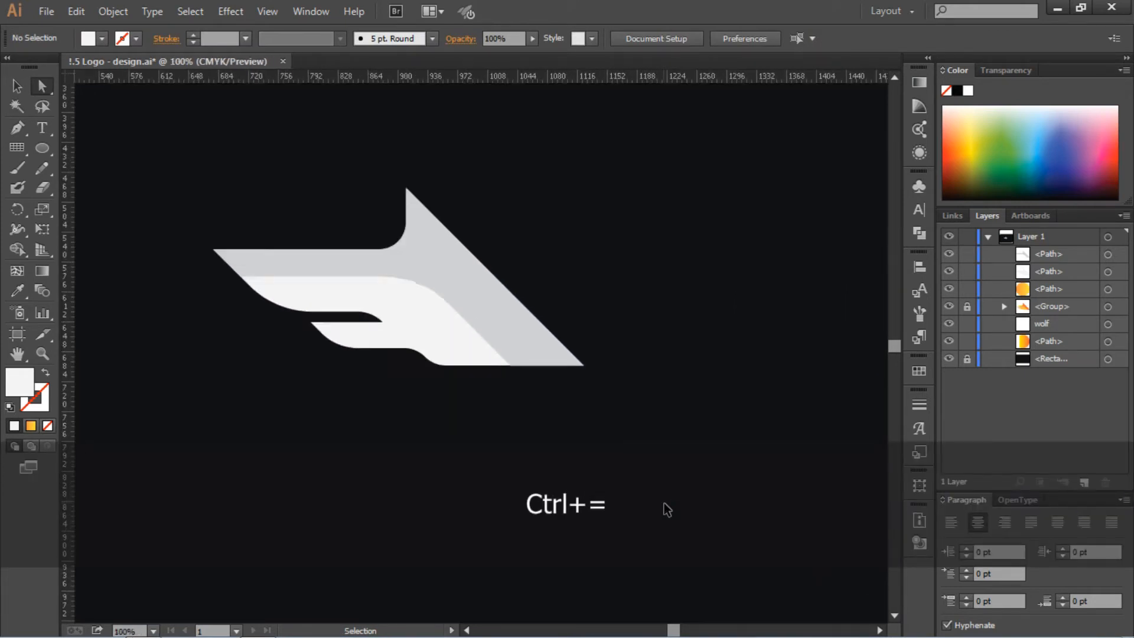
scroll(587, 460, left, 2)
scroll(586, 459, left, 3)
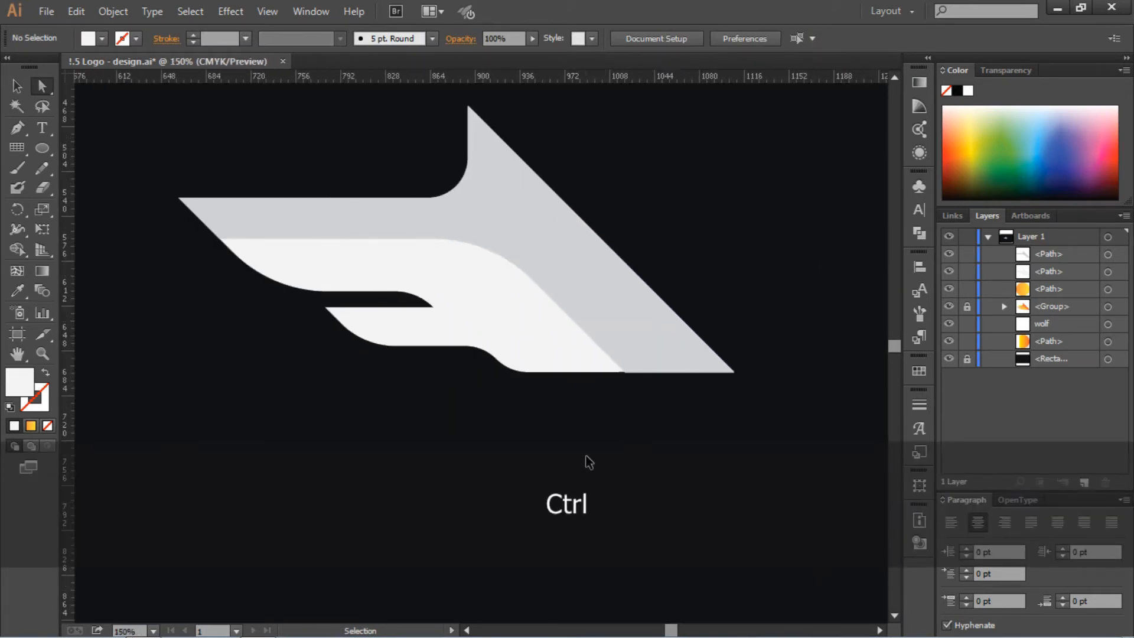
click(349, 290)
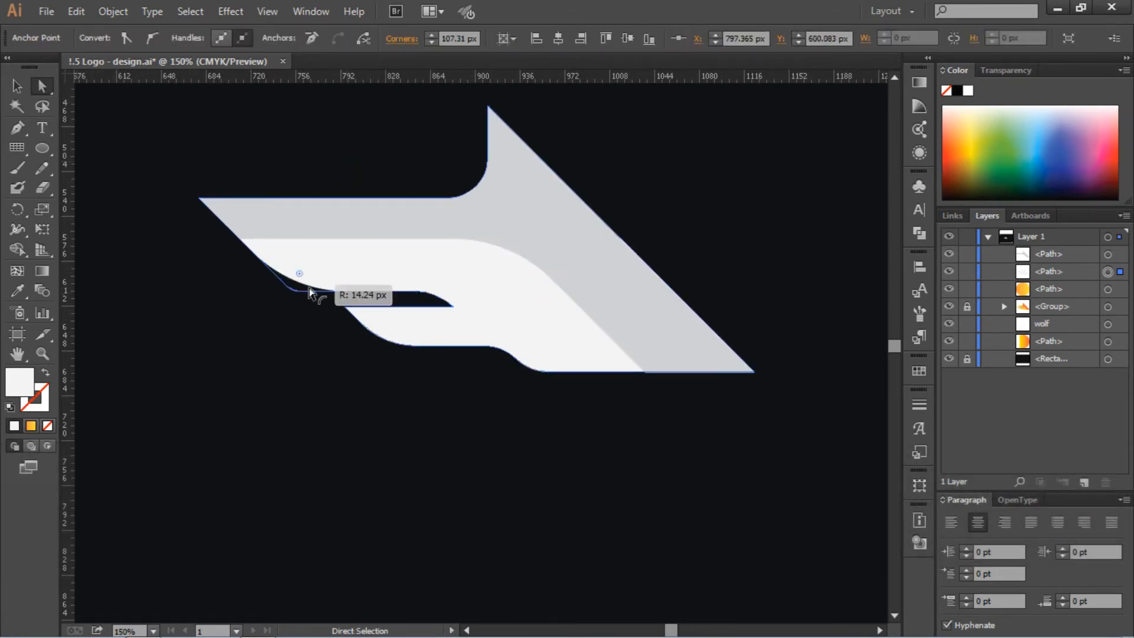
click(300, 385)
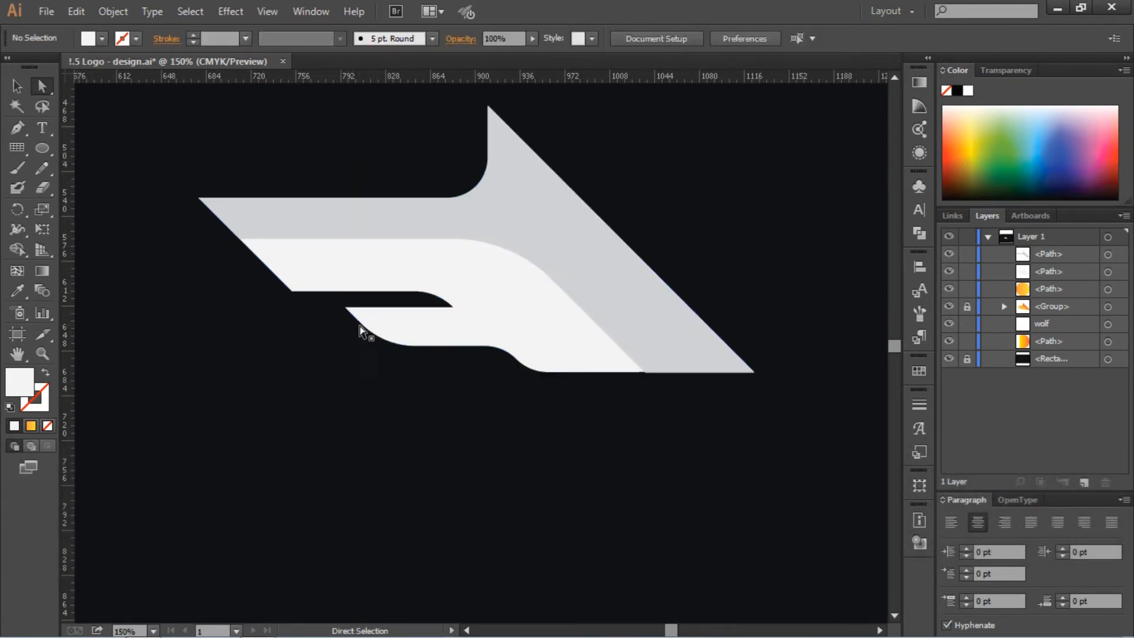
Draw a closed slanted parallelogram about 115 px wide and 17 px high with the Pen tool, covering the notch between the two prongs
click(18, 127)
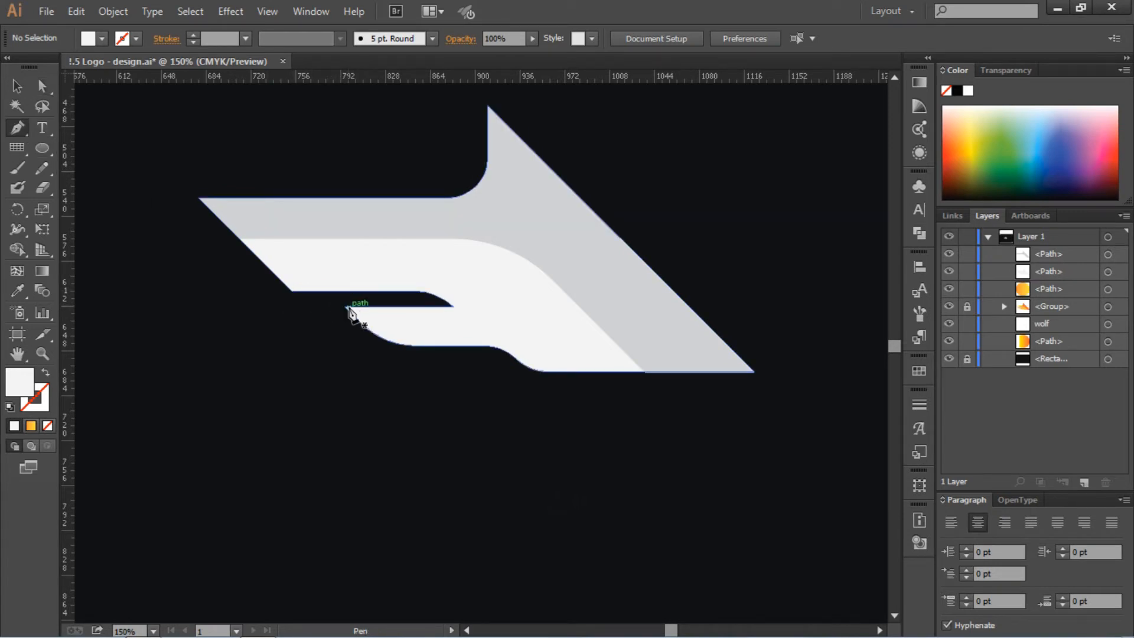
drag(345, 307, 461, 304)
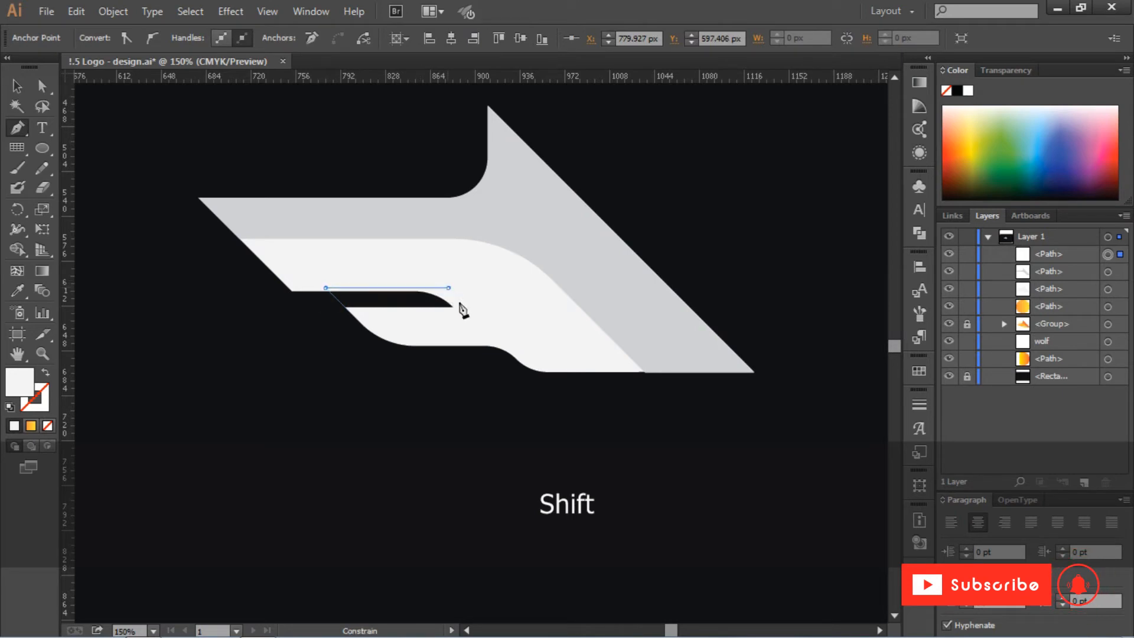
shift+click(469, 307)
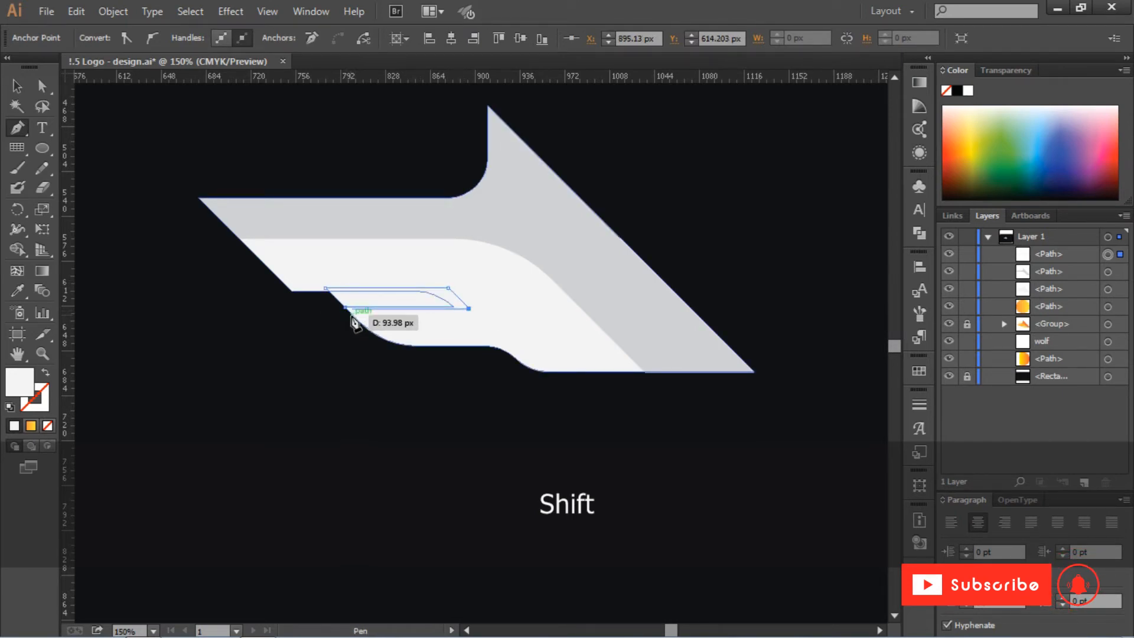
click(346, 307)
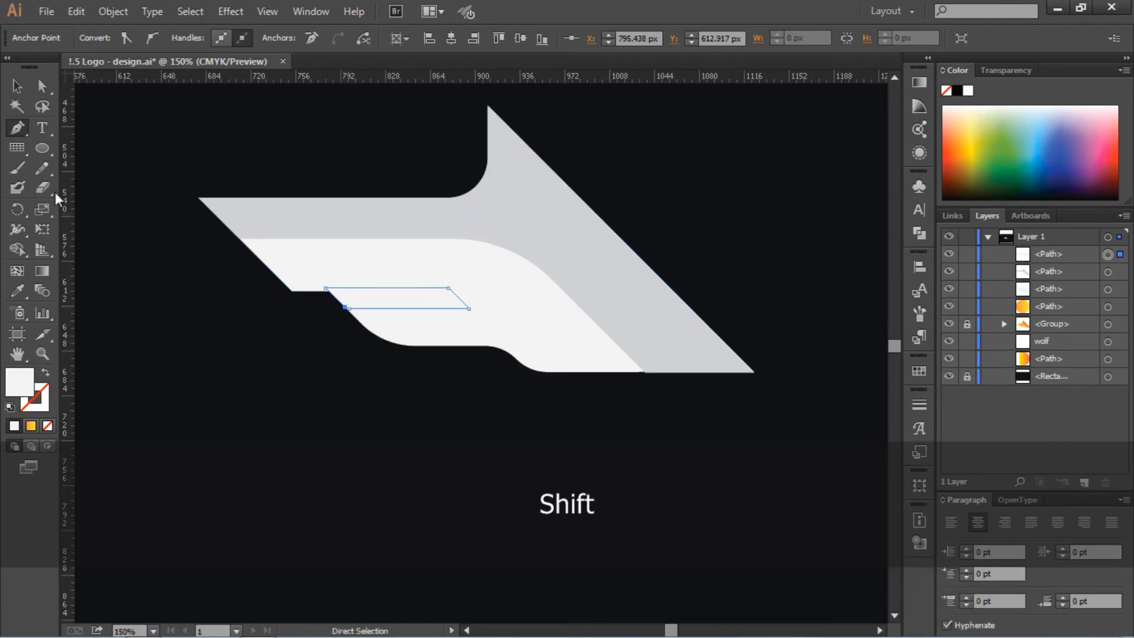
Send the notch parallelogram backward in the stacking order until it lies behind both wing shapes, and deselect it
click(16, 86)
click(296, 190)
click(354, 305)
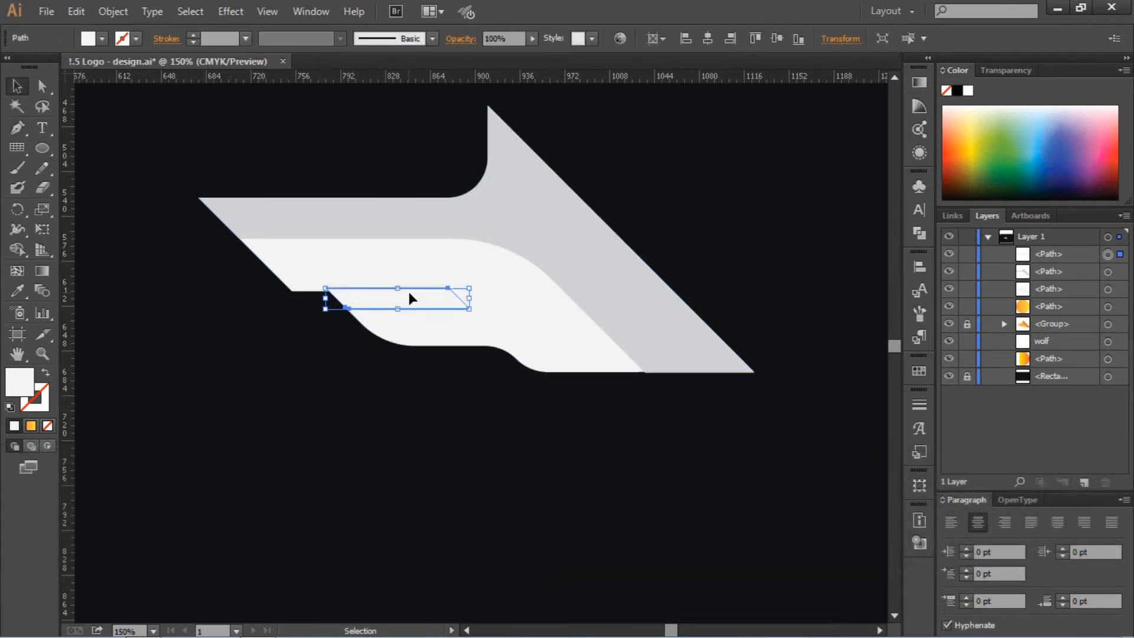
key(ctrl+bracketleft)
key(ctrl+bracketleft)
key(ctrl+bracketleft)
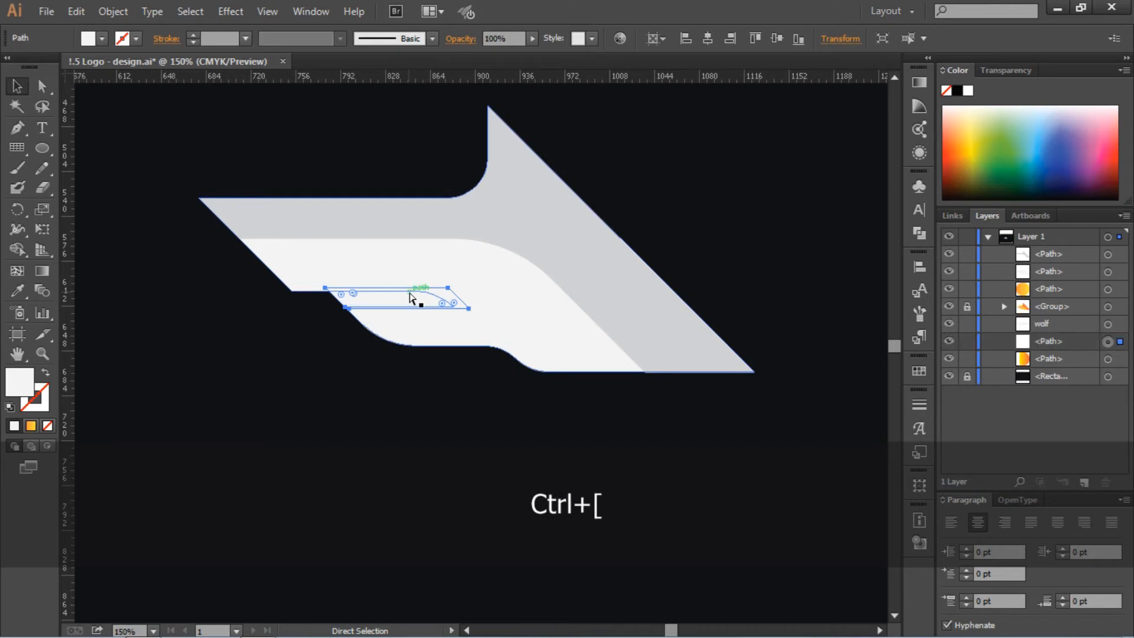
click(486, 381)
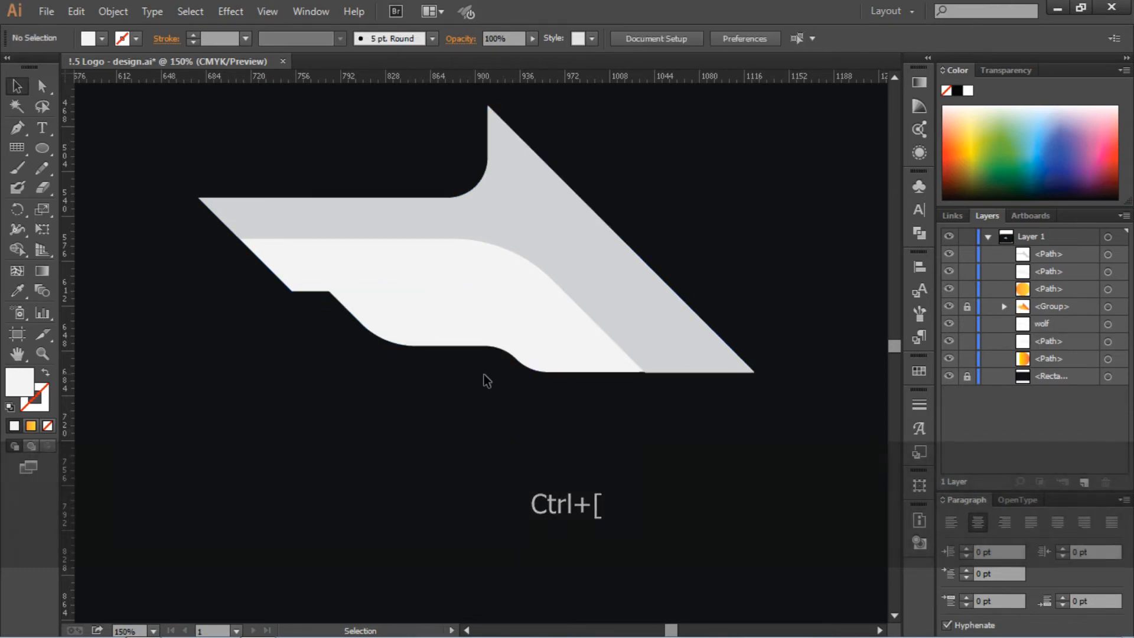
Fill the large near-white wing shape with the darker light grey of the upper band, and deselect it
click(513, 315)
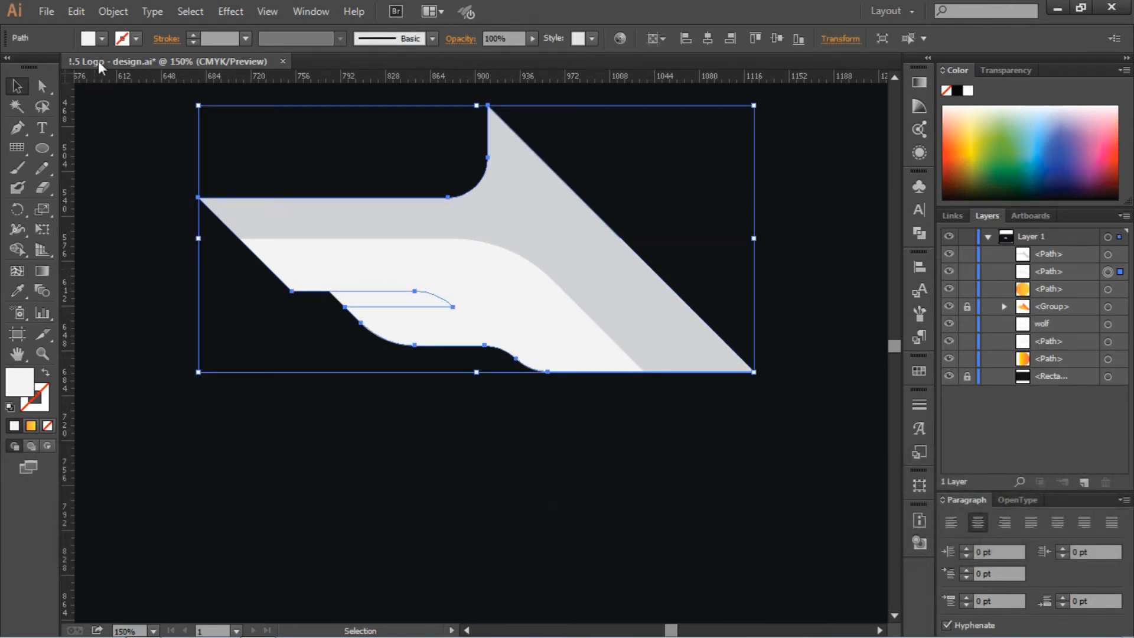
click(101, 38)
click(116, 115)
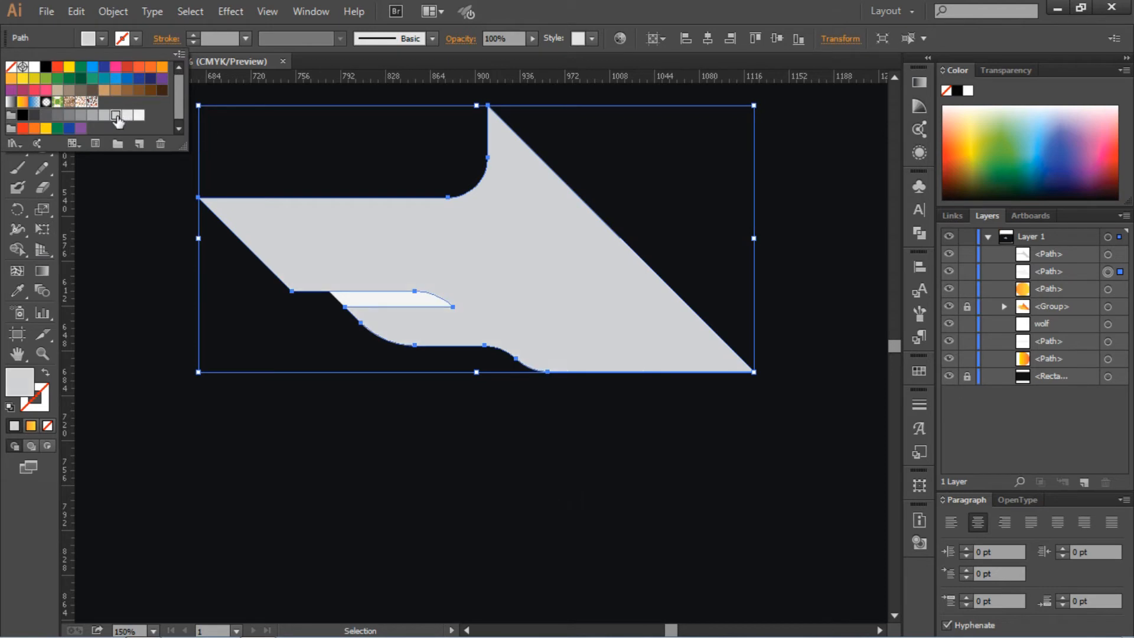
click(549, 204)
click(618, 172)
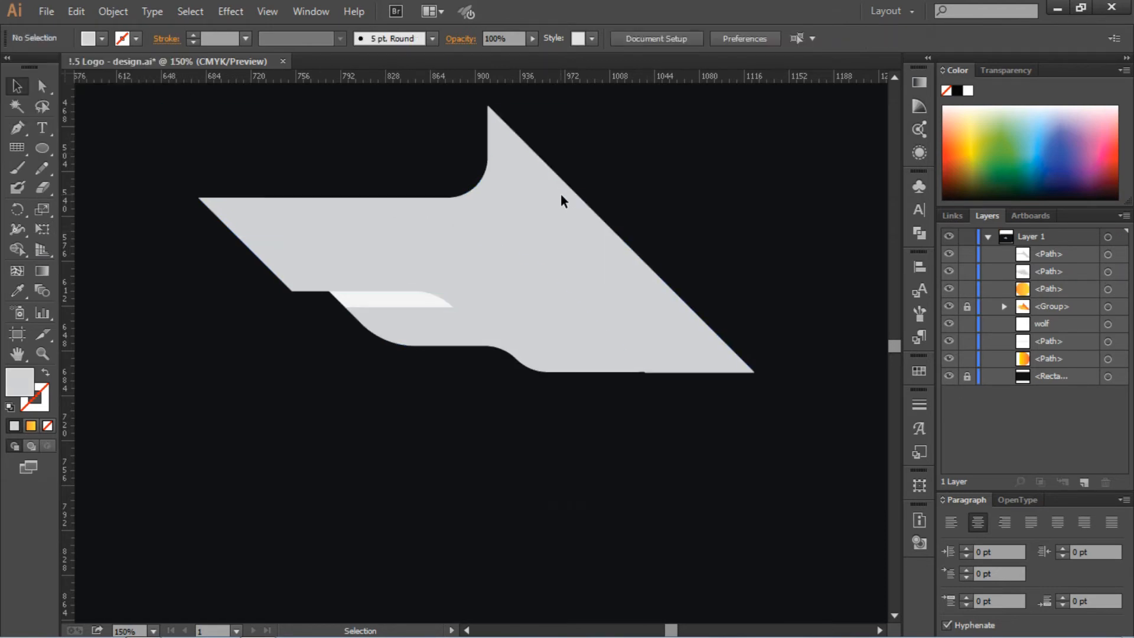
Fill the upper wing band with a medium grey (K=60) to separate it from the shape below, and deselect it
click(562, 195)
click(102, 39)
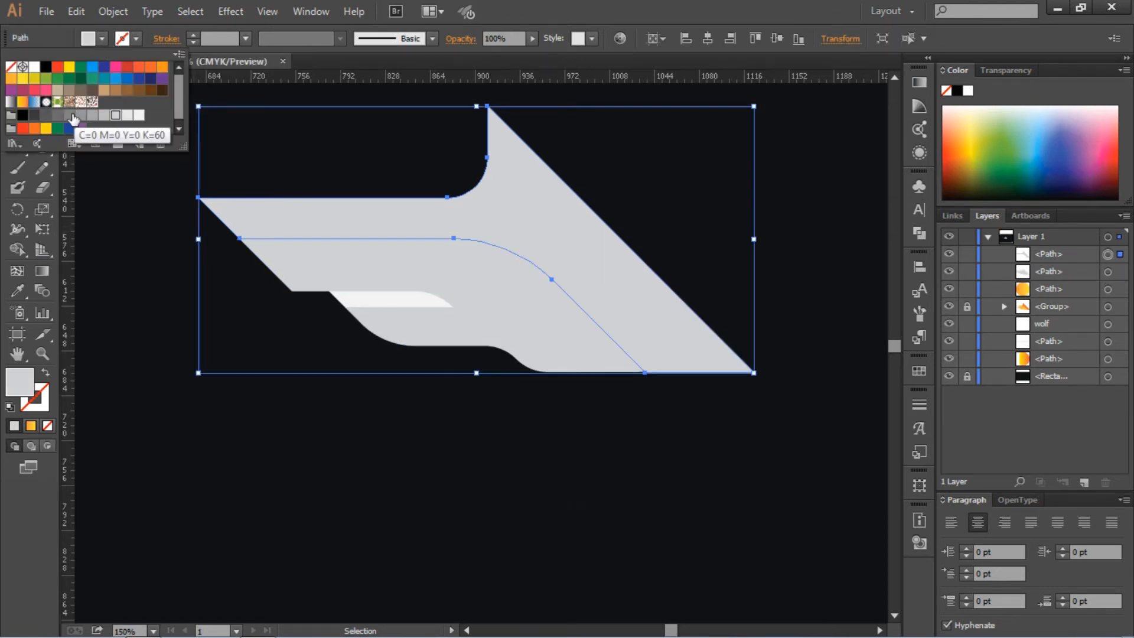
click(116, 115)
click(336, 144)
click(337, 144)
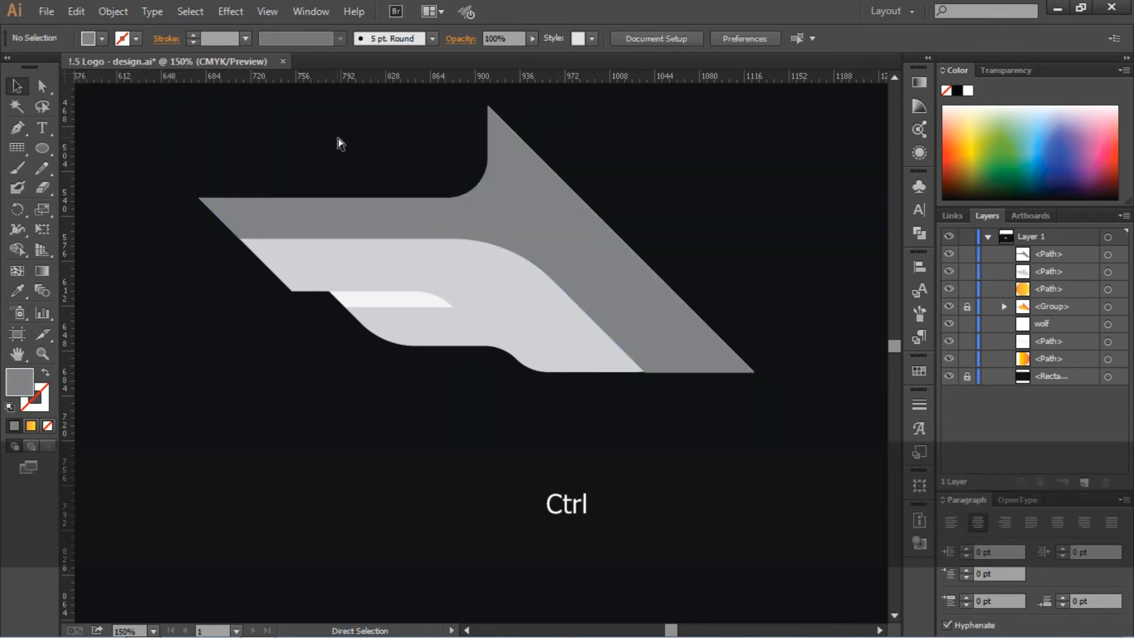
Round the upper prong's sharp lower-left corner to about 80 px so its curve meets the near-white notch piece, and deselect it
key(ctrl+equal)
key(ctrl+equal)
scroll(373, 236, left, 3)
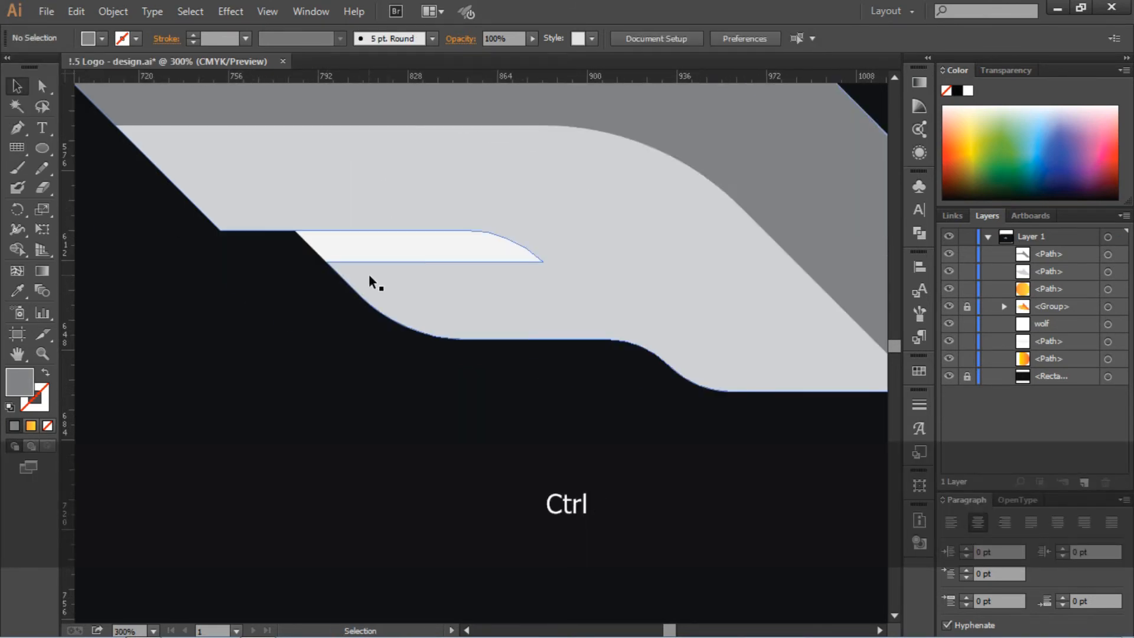
scroll(325, 325, up, 2)
drag(253, 289, 252, 282)
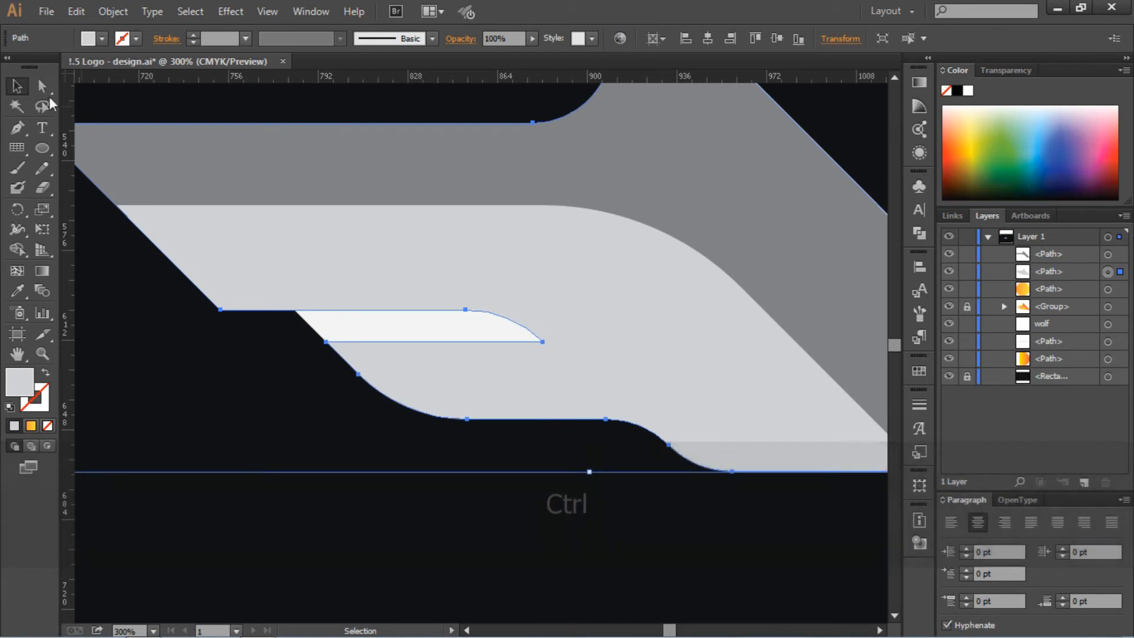
click(219, 314)
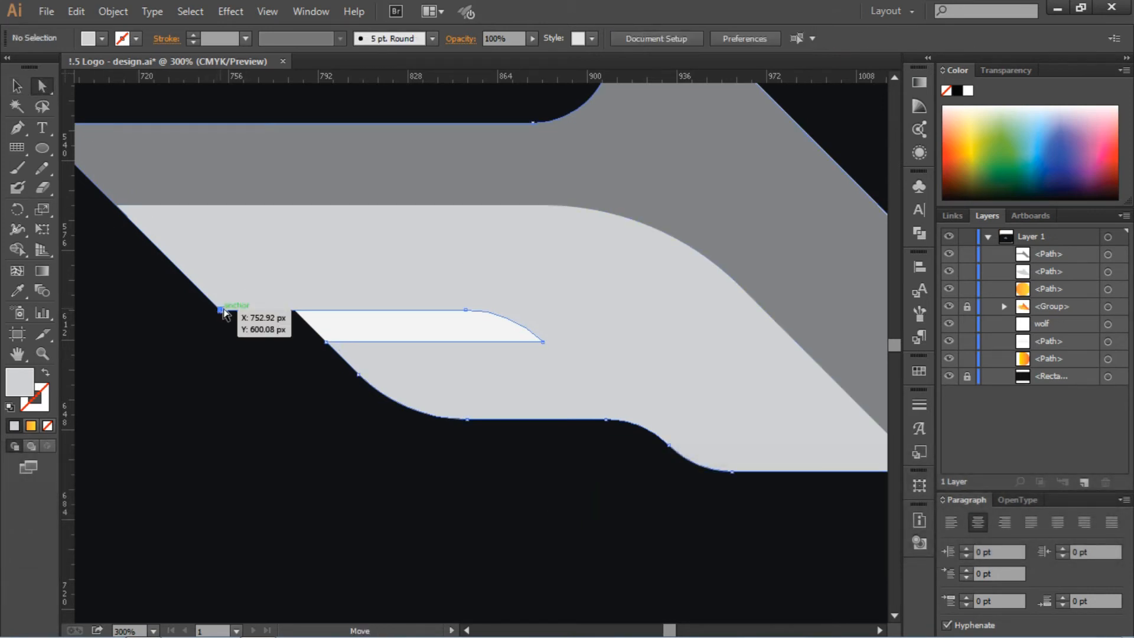
click(222, 312)
drag(232, 300, 319, 116)
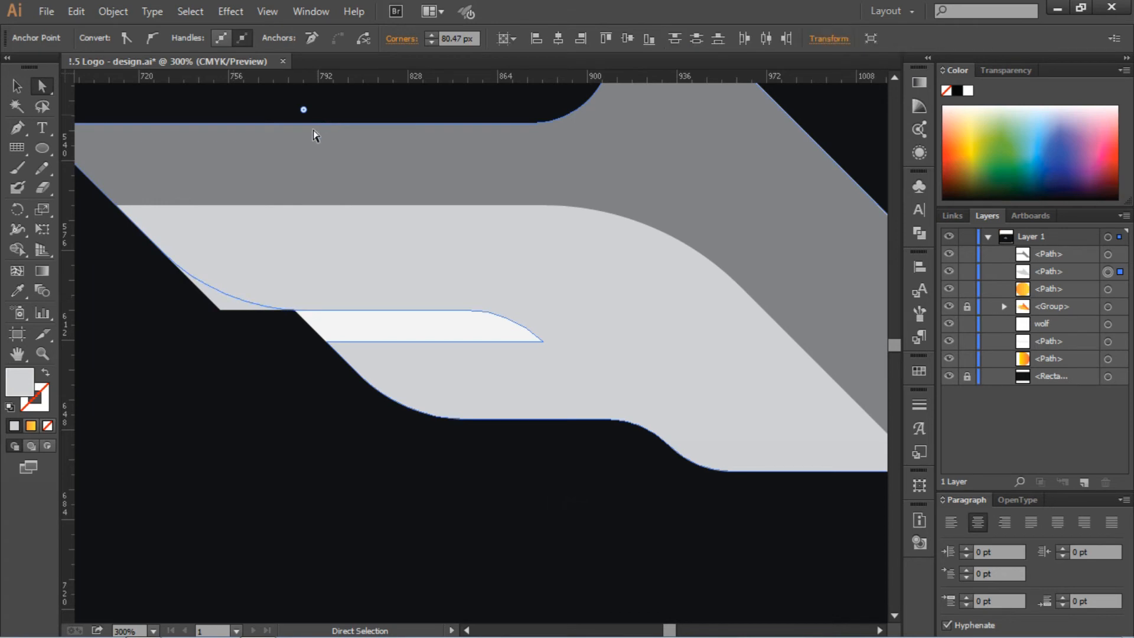
ctrl+click(287, 395)
Apply the white-yellow-orange gradient of the upper sample circle to the upper wing band with the Eyedropper, and deselect the band
key(ctrl+minus)
key(ctrl+minus)
key(ctrl+minus)
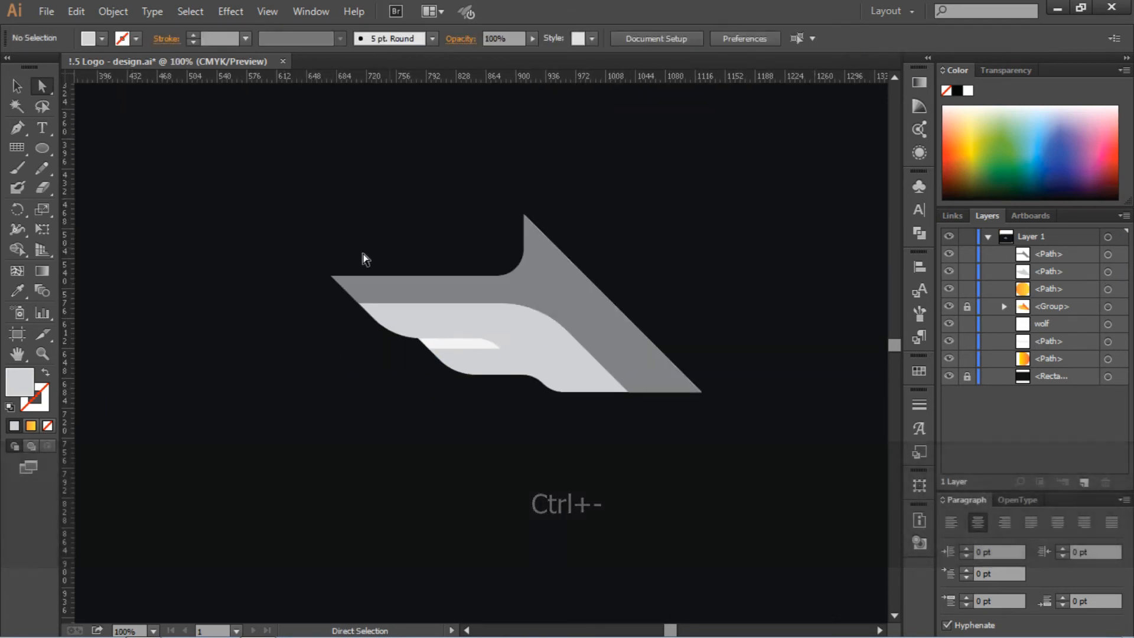
key(ctrl+minus)
key(ctrl+minus)
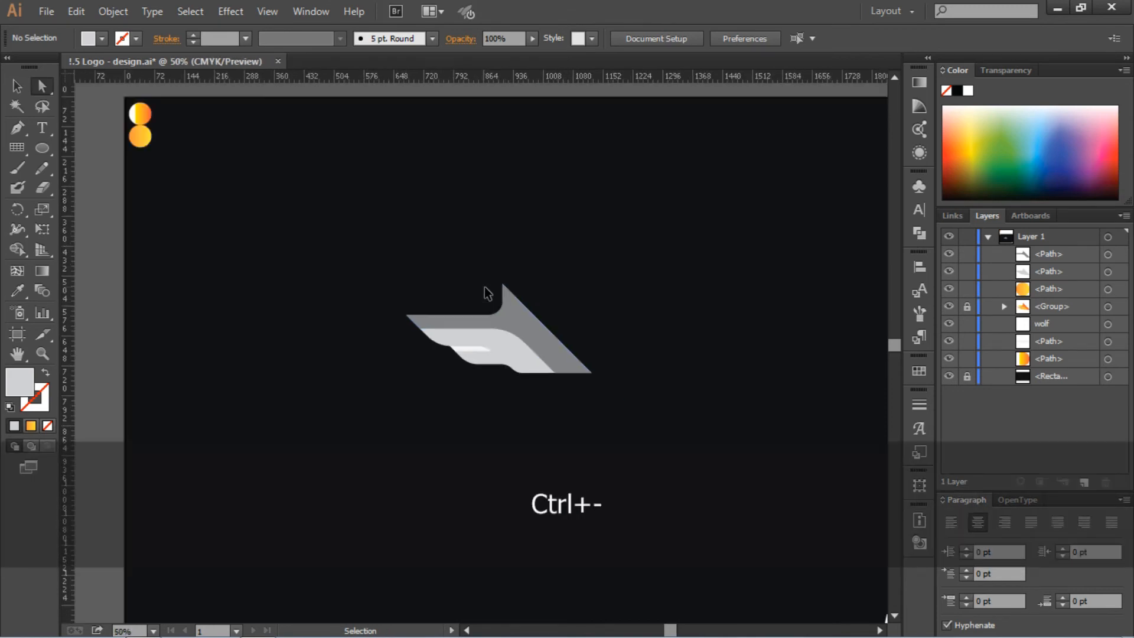
click(522, 321)
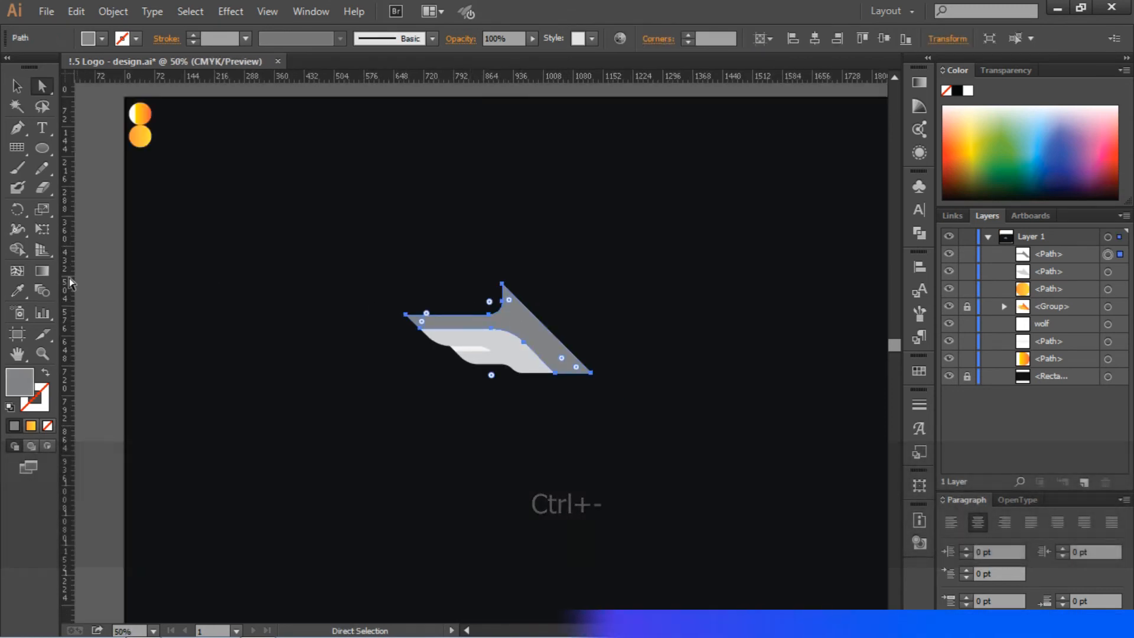
key(i)
click(146, 113)
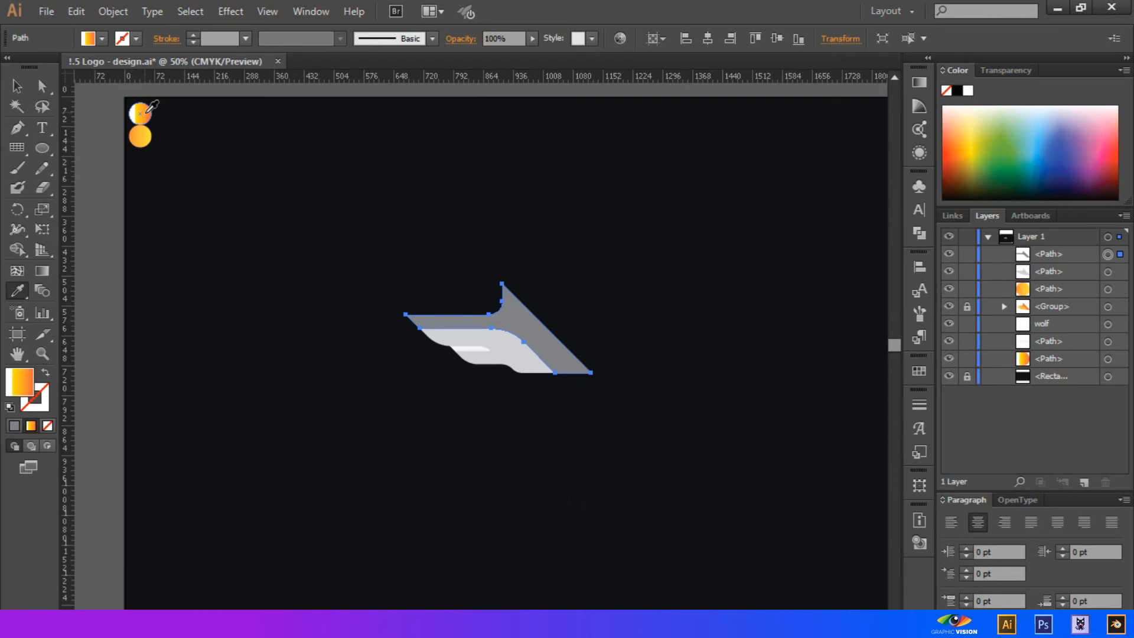
click(17, 86)
click(607, 214)
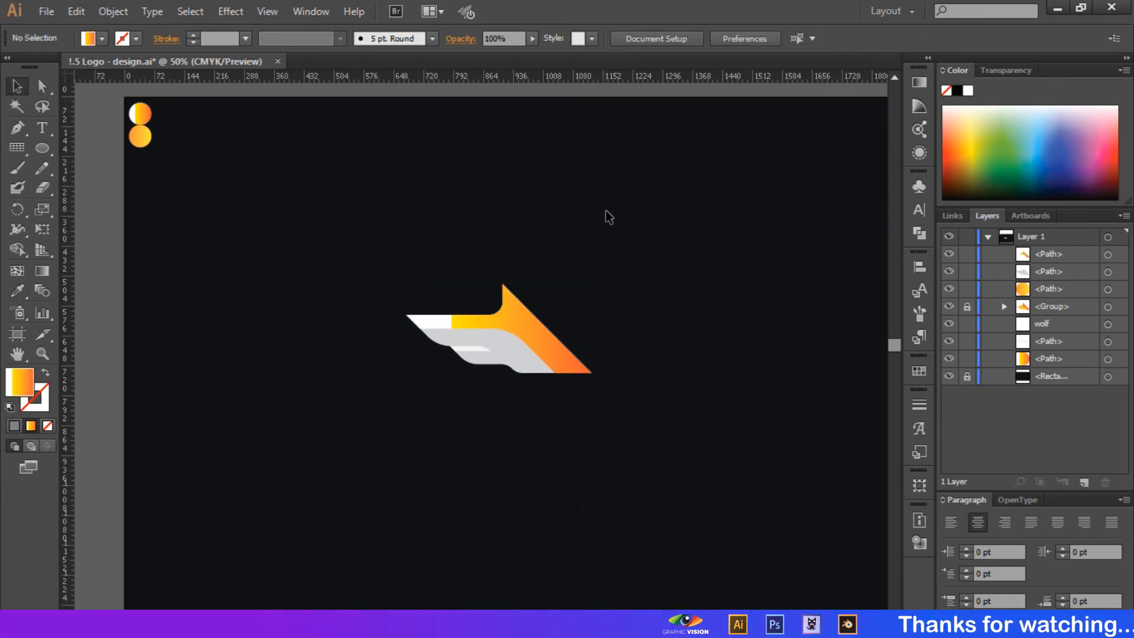
Move the upper band's white gradient stop to 19.93% and its yellow stop to 20.29%, keeping a hard edge between the colours
click(538, 330)
click(915, 86)
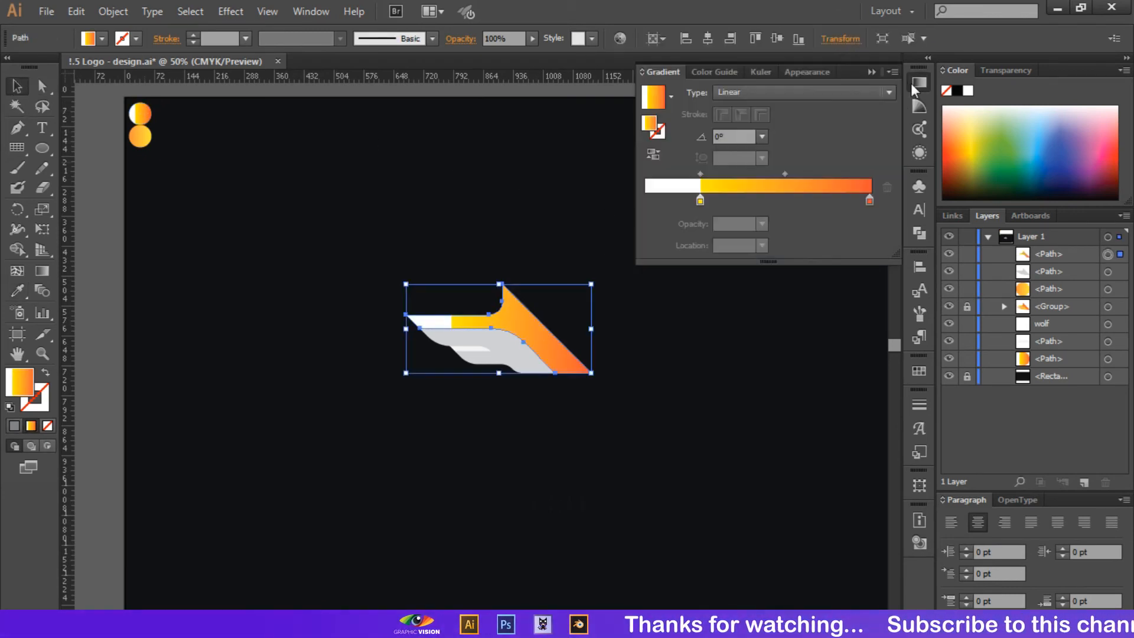
mouse_move(700, 205)
mouse_down()
mouse_move(727, 203)
mouse_move(715, 212)
mouse_up()
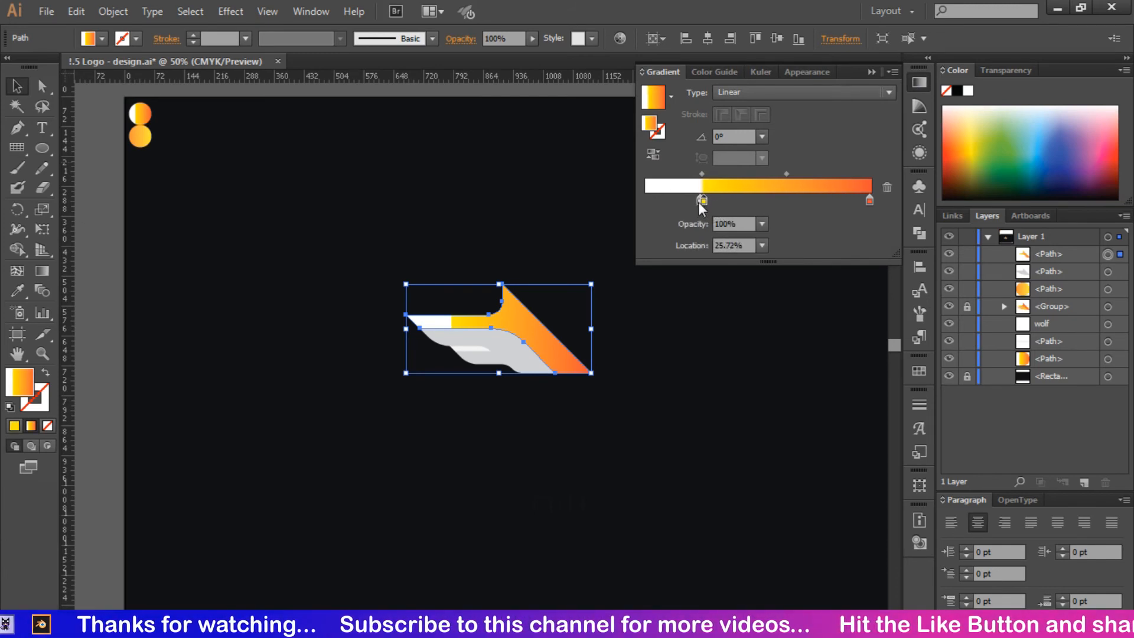
drag(700, 202, 730, 201)
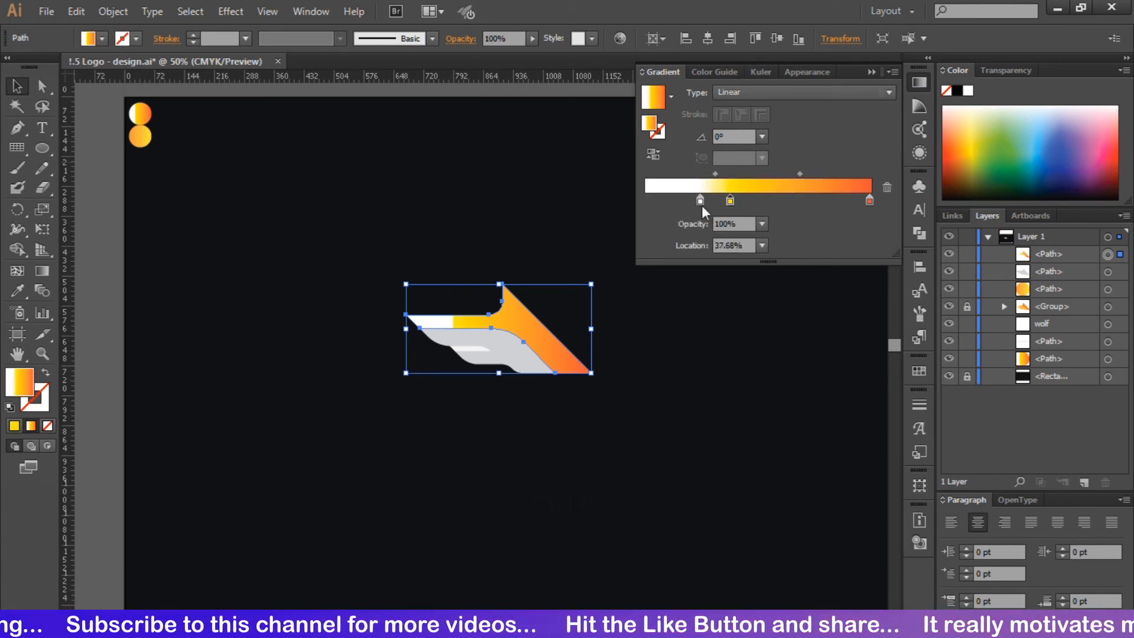
click(700, 201)
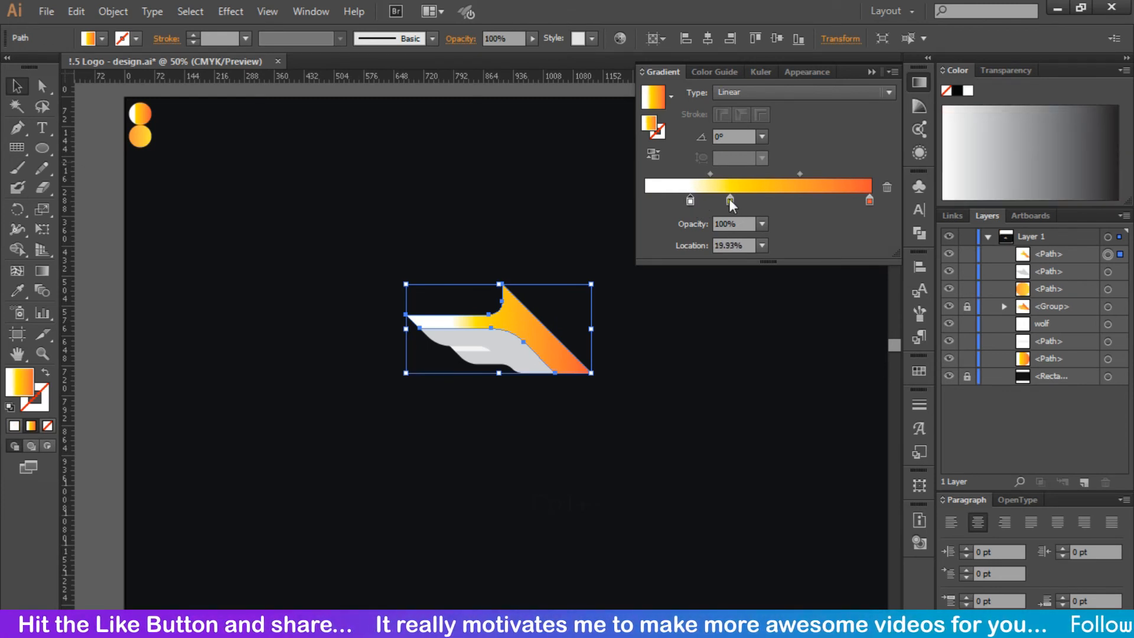
drag(732, 204, 695, 214)
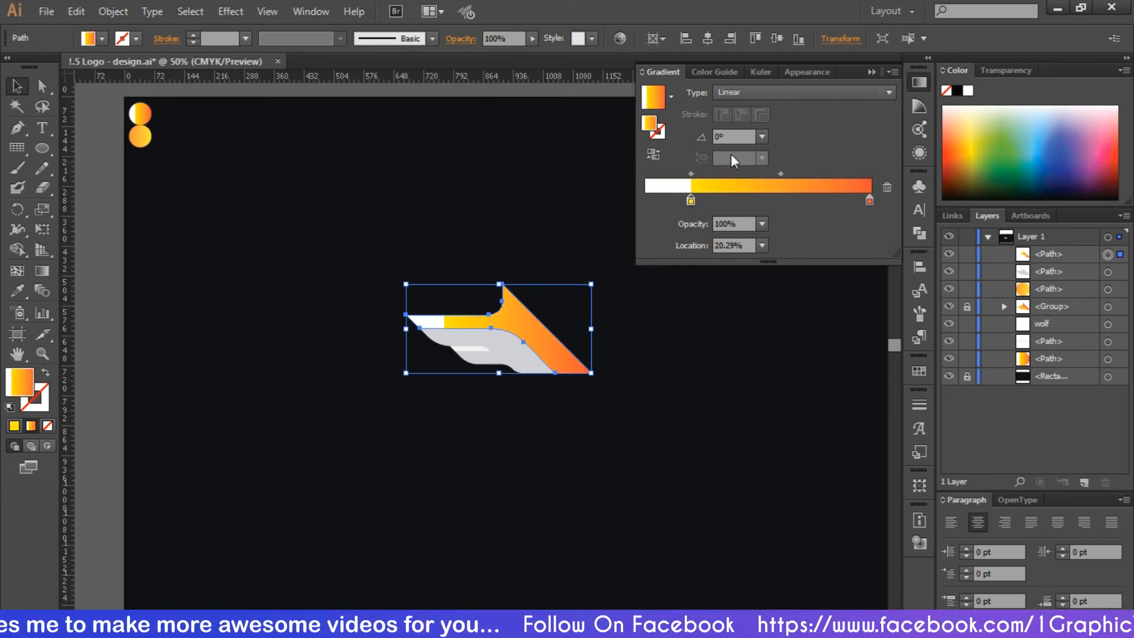
Set the upper band's linear gradient angle to 45° and deselect the band
click(762, 136)
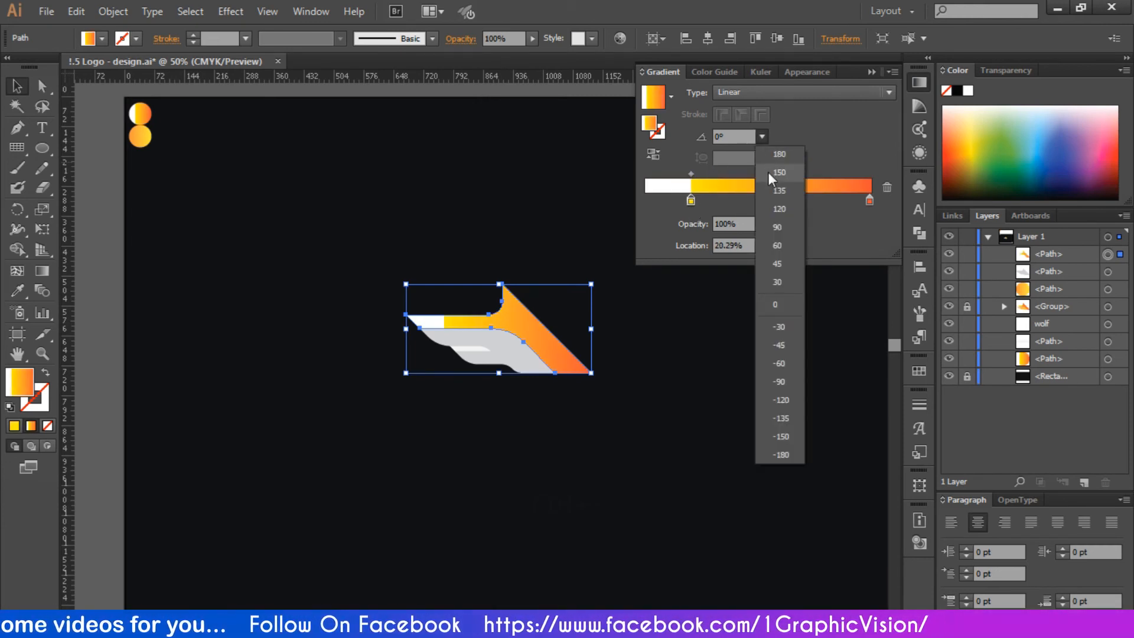
click(782, 264)
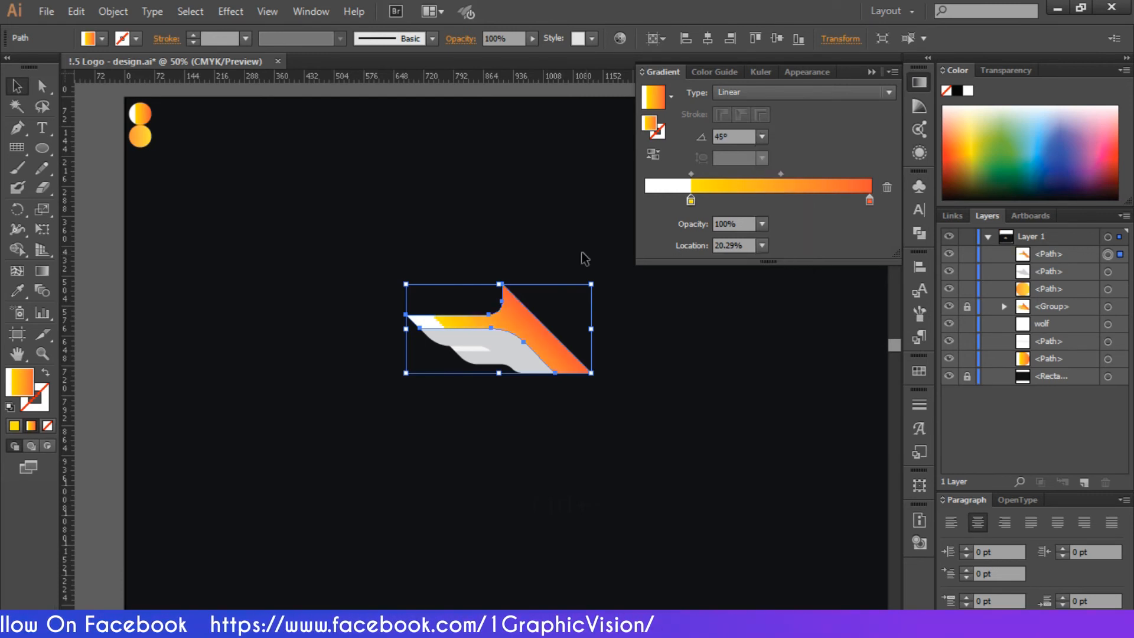
click(512, 219)
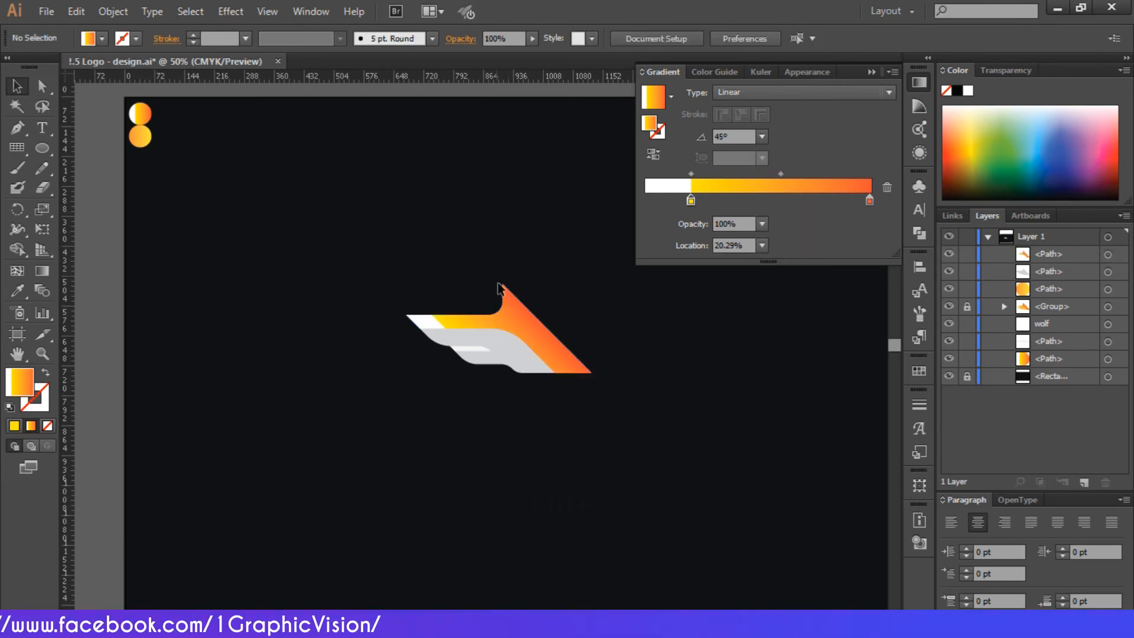
Apply the lower sample circle's orange-yellow gradient to the grey wing piece with the Eyedropper, and set its gradient angle to 45°
click(502, 347)
key(i)
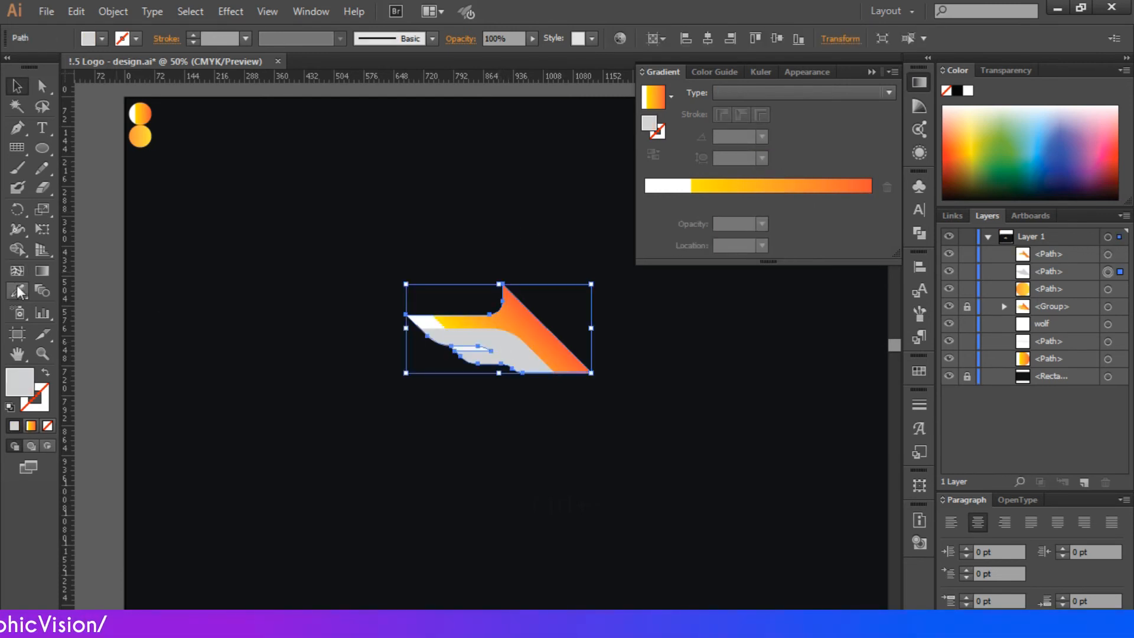
click(140, 137)
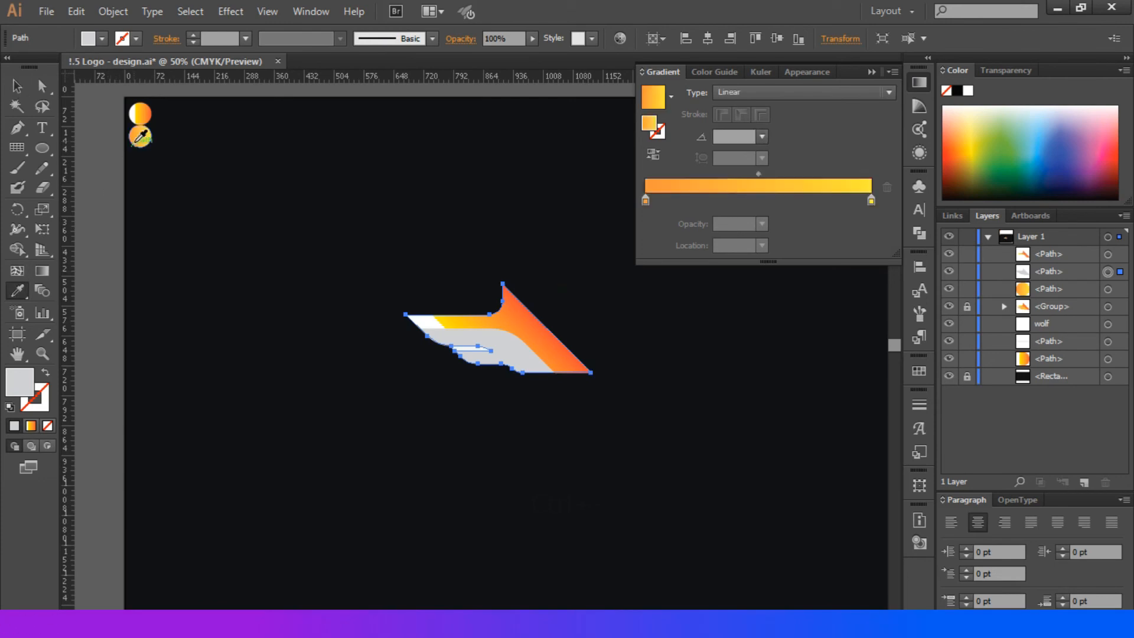
click(761, 137)
click(785, 257)
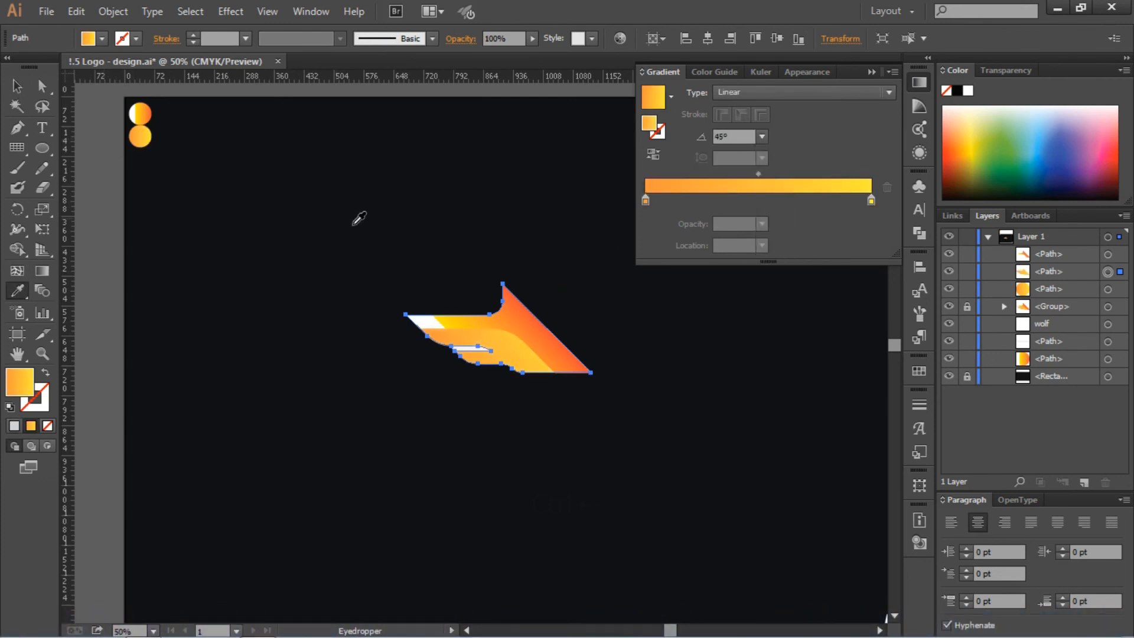
key(v)
click(420, 162)
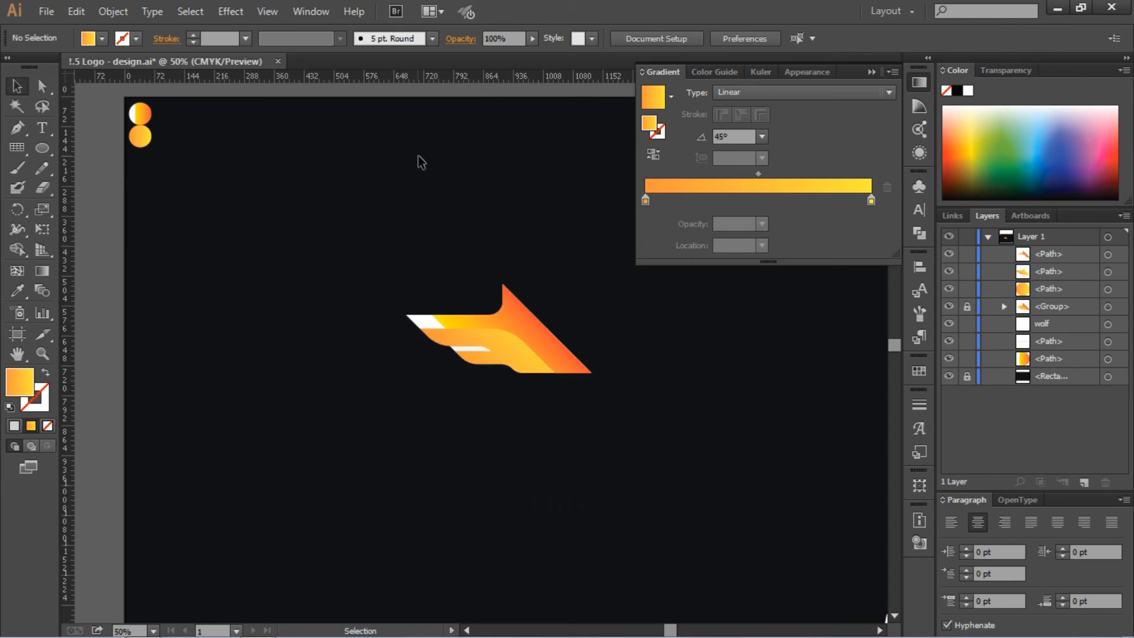
click(871, 72)
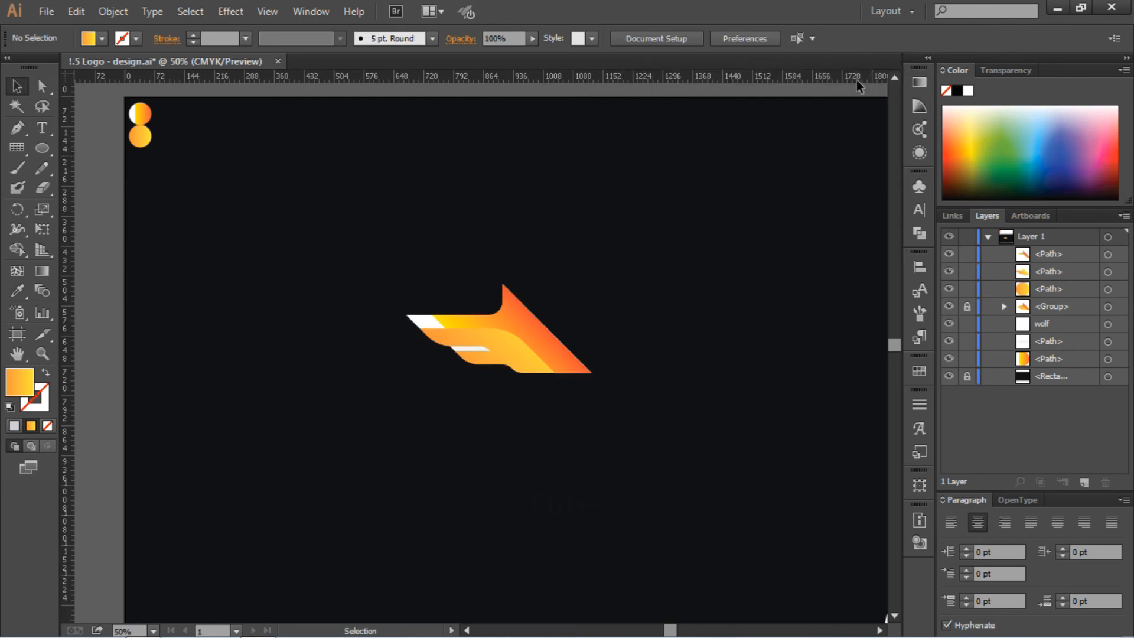
Group all the wing pieces into one object and deselect the group
drag(633, 259, 397, 416)
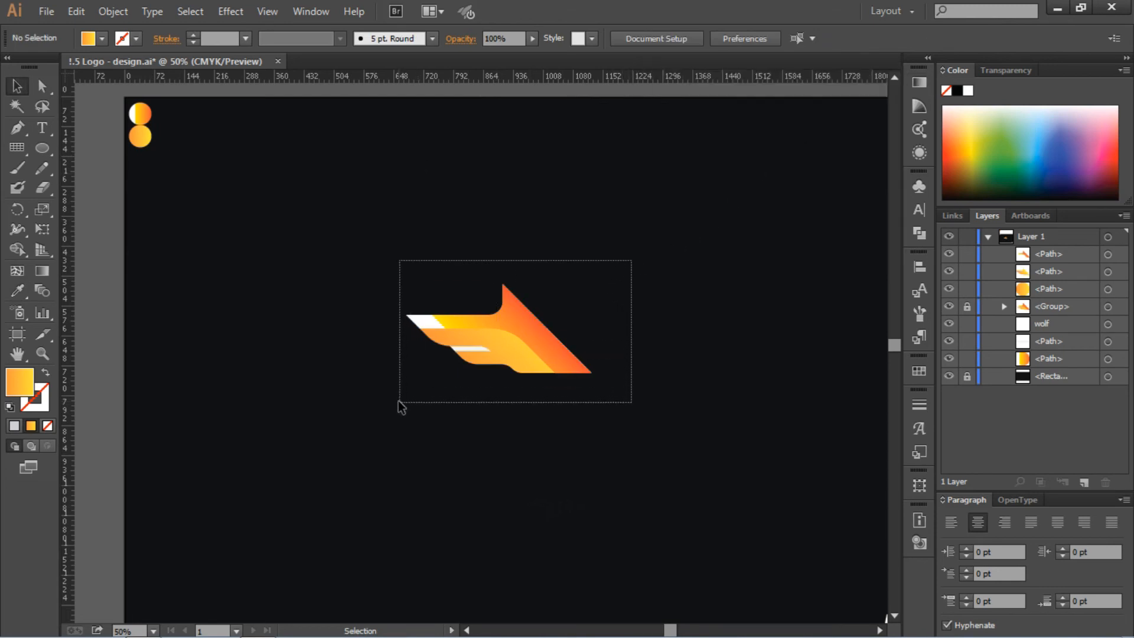
right_click(528, 341)
click(572, 417)
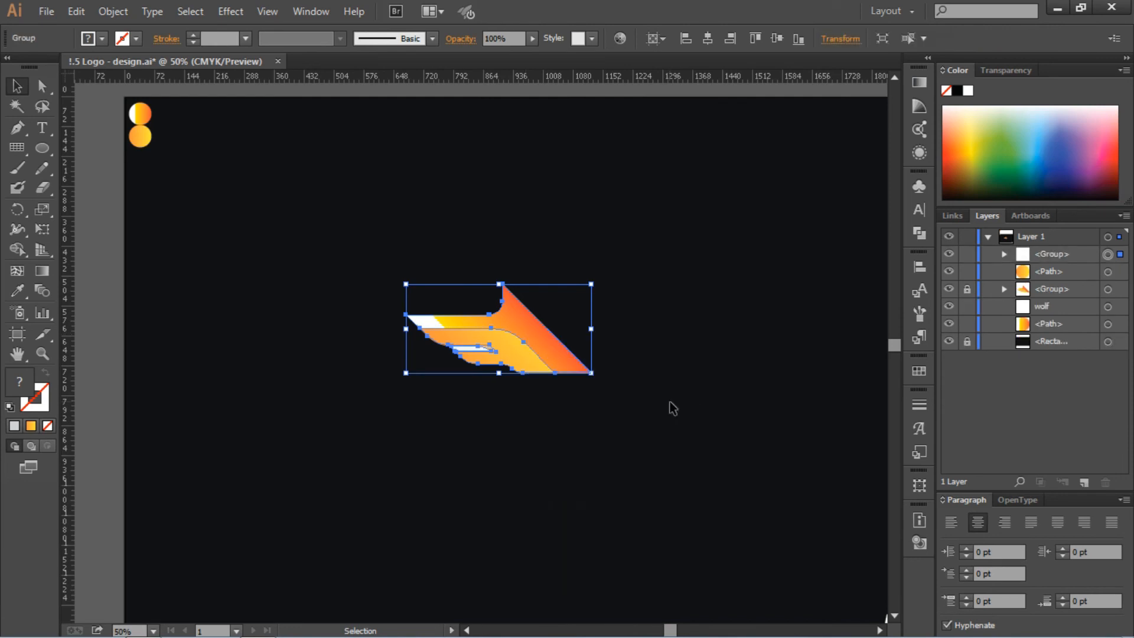
click(671, 406)
Centre the wing group horizontally and vertically on the artboard, and deselect it
click(579, 370)
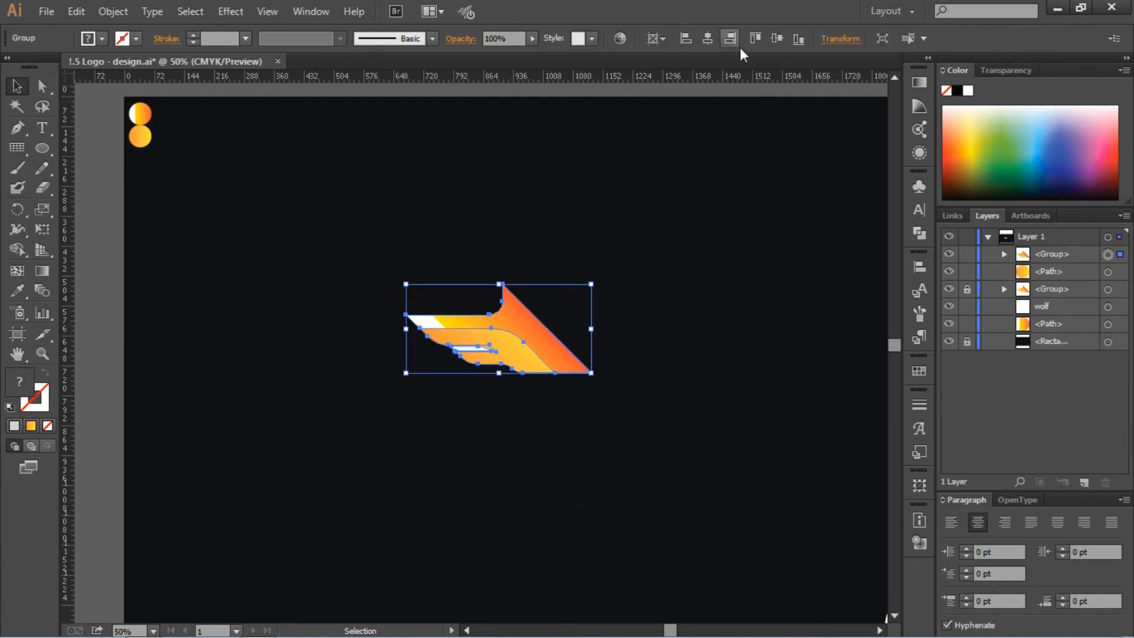
click(716, 40)
click(776, 39)
click(779, 175)
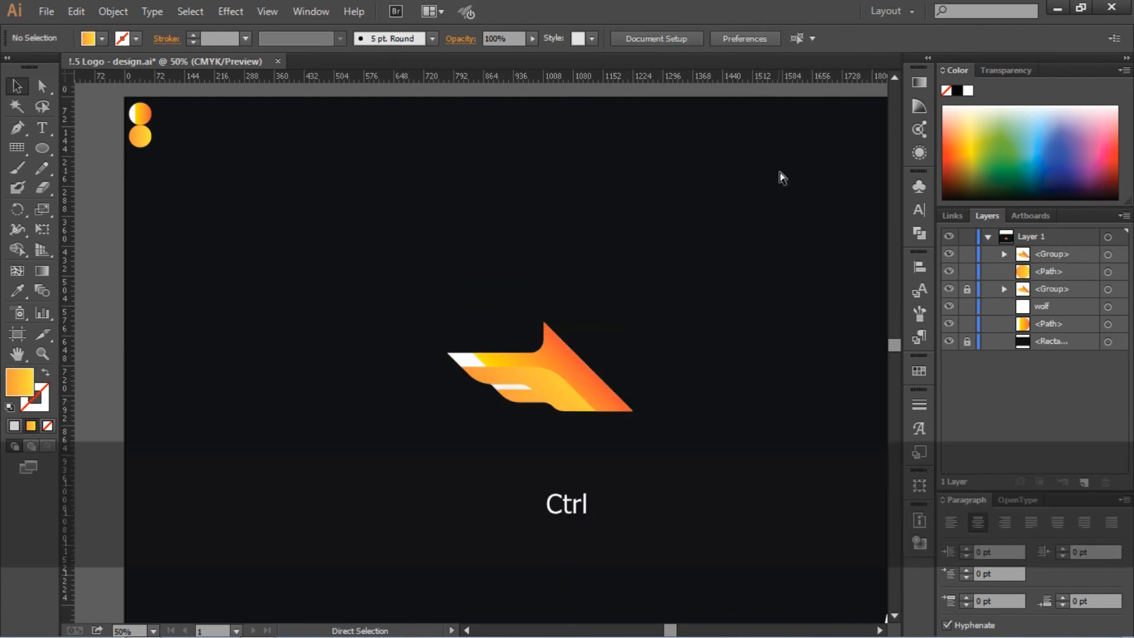
key(ctrl+0)
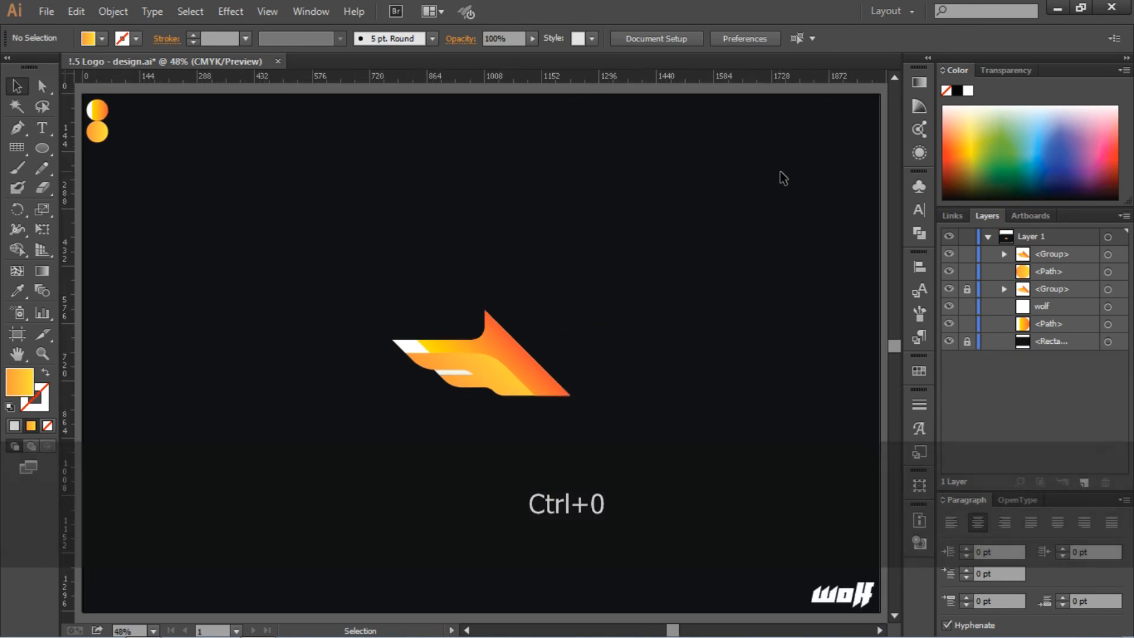